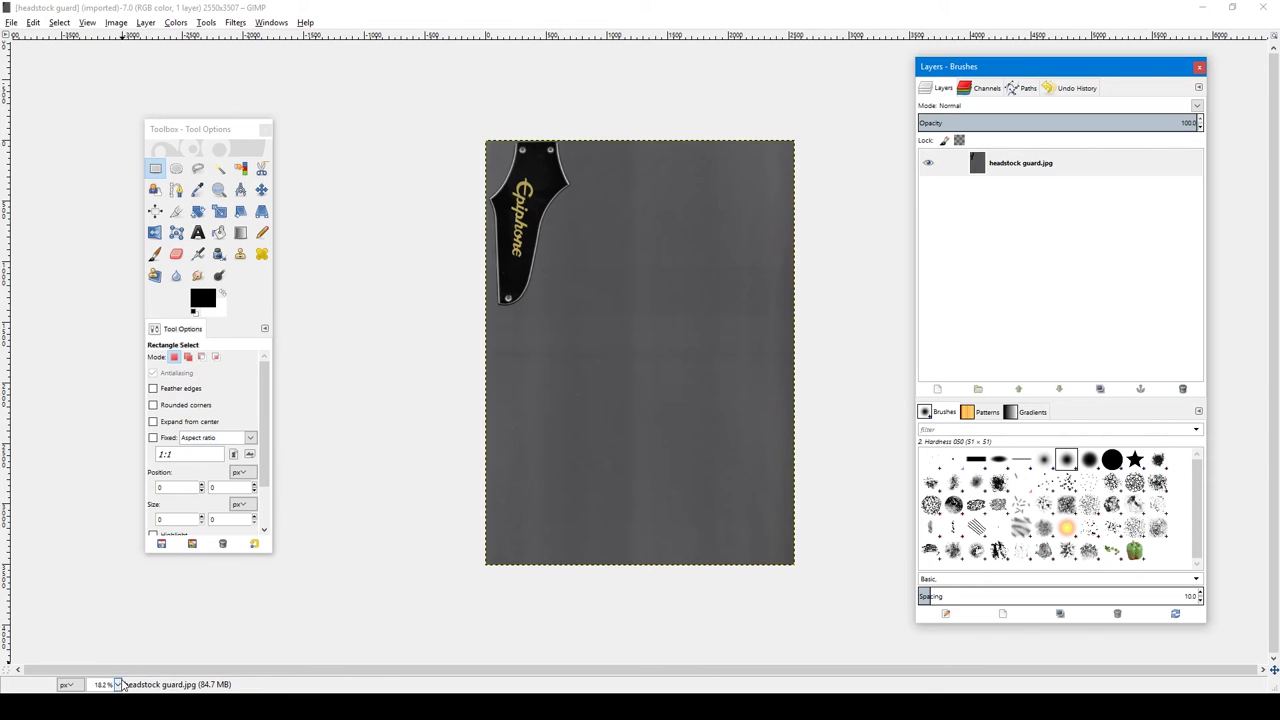
View the scan at 100% and pan to bring more of the headstock guard into view.
click(117, 684)
click(109, 607)
drag(183, 580, 450, 600)
drag(560, 669, 400, 669)
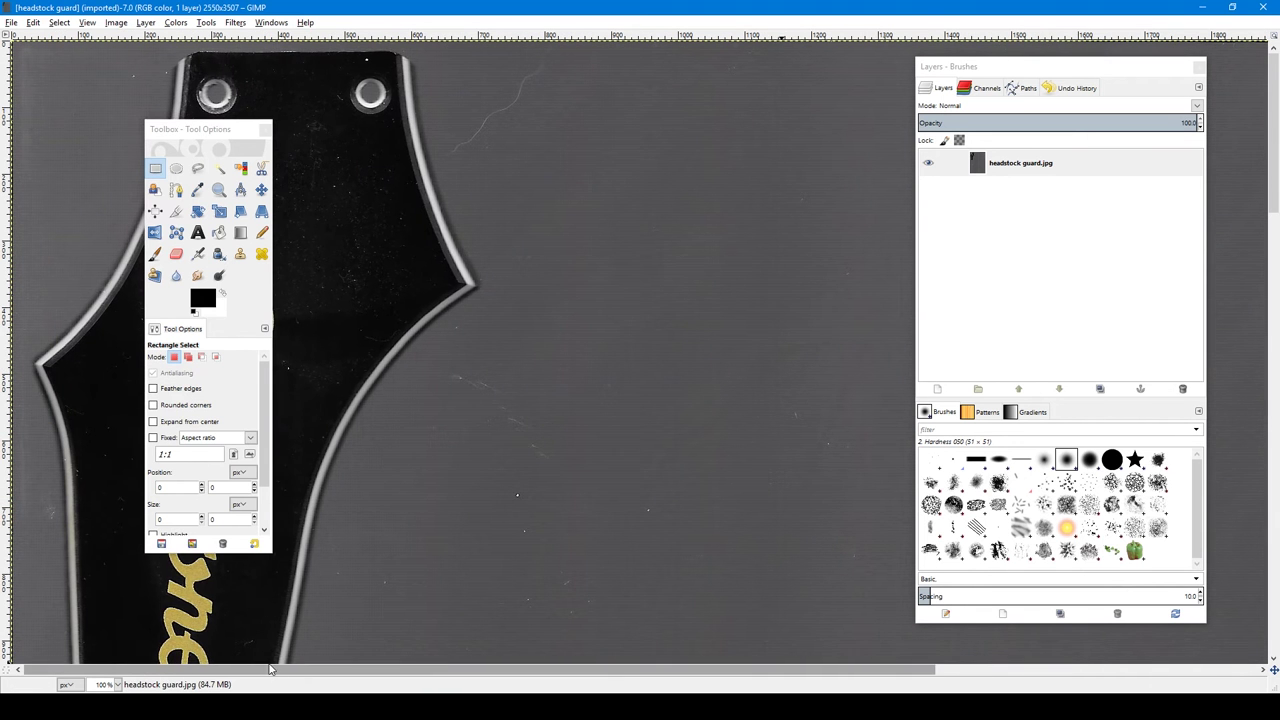
drag(212, 138, 590, 151)
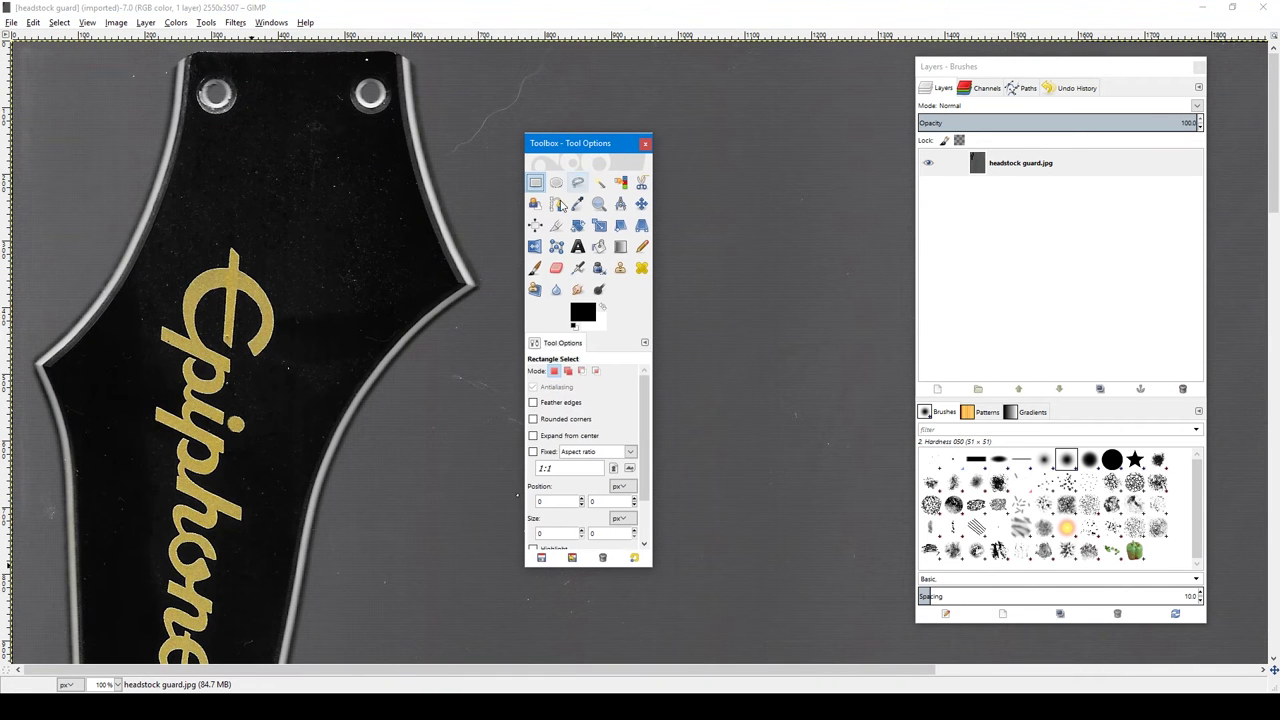
Trace path anchors down the guard's left edge with the Paths tool, then show the Paths list.
key(b)
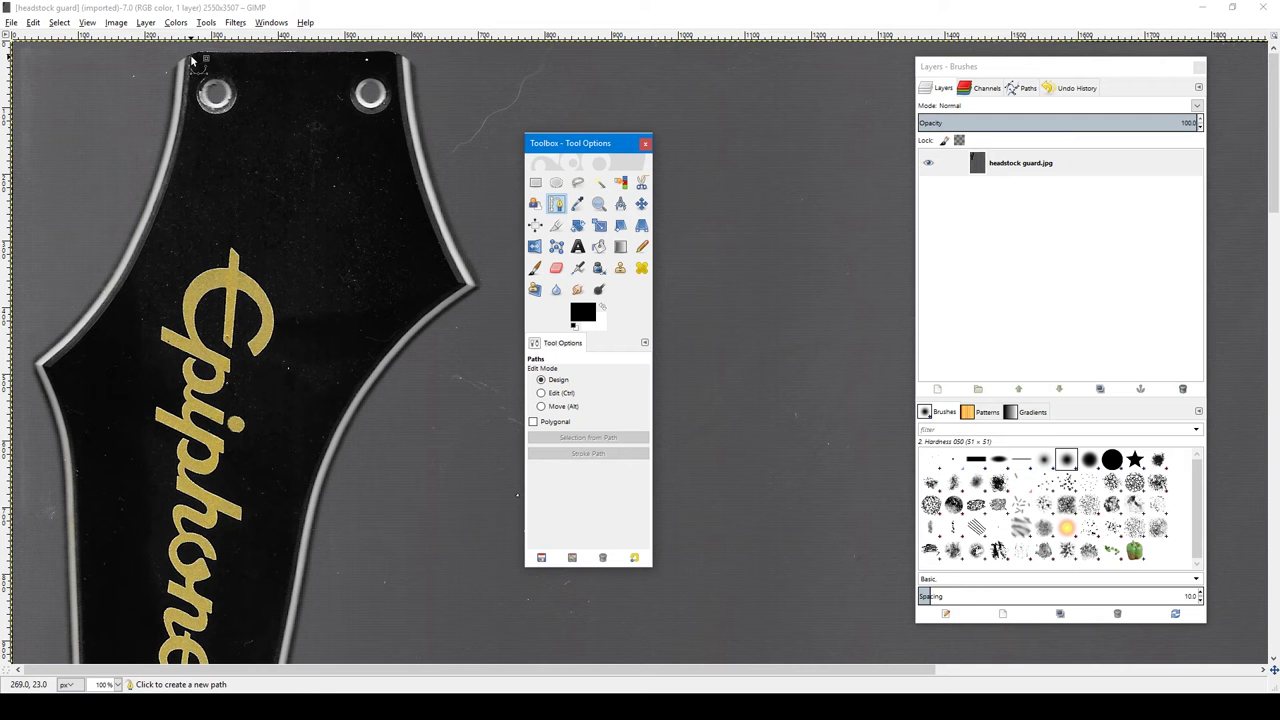
click(195, 60)
drag(193, 60, 185, 103)
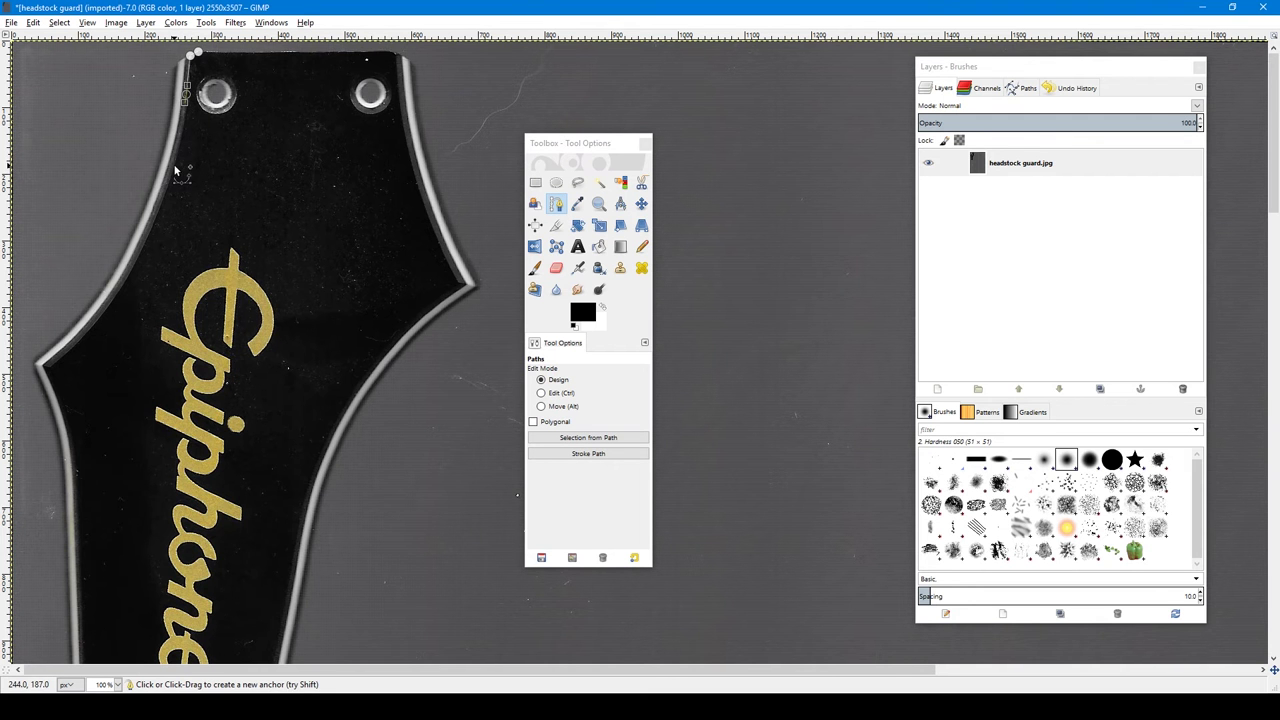
drag(174, 167, 165, 207)
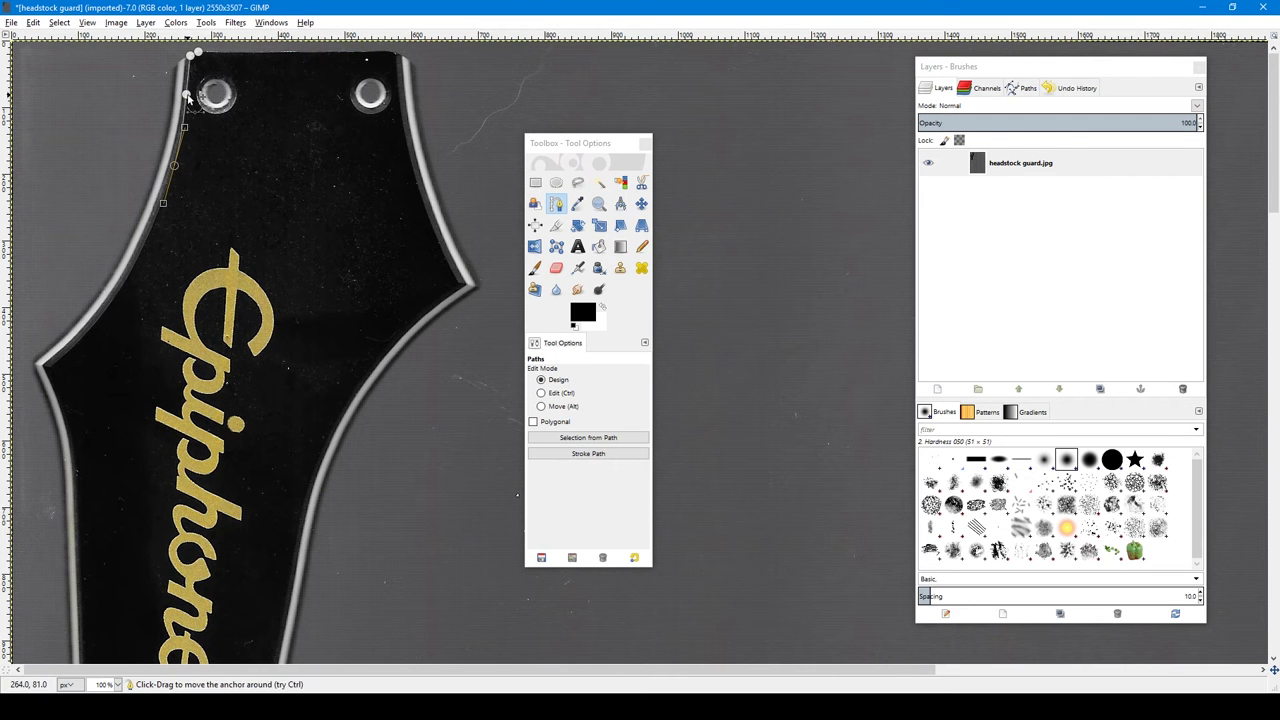
drag(133, 266, 124, 280)
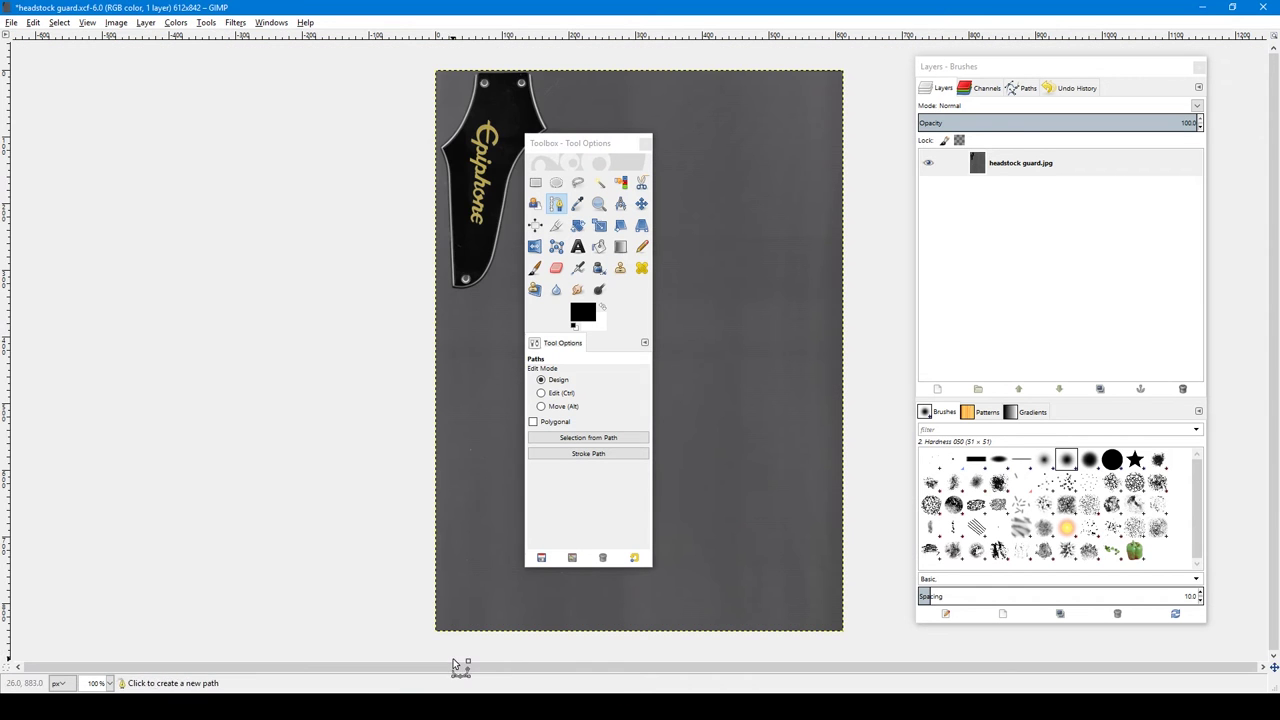
drag(590, 143, 225, 112)
click(1028, 88)
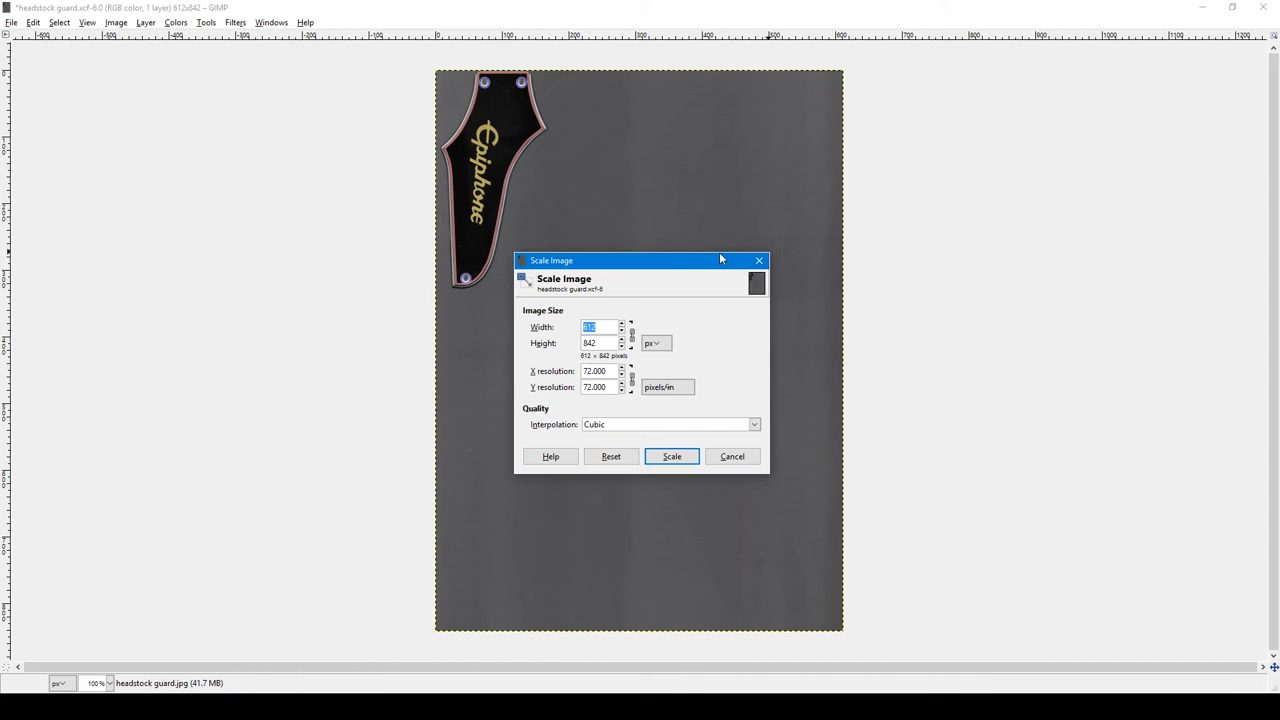
Export the Unnamed path to SVG, keeping 'Export all paths from this image' selected.
drag(719, 252, 328, 148)
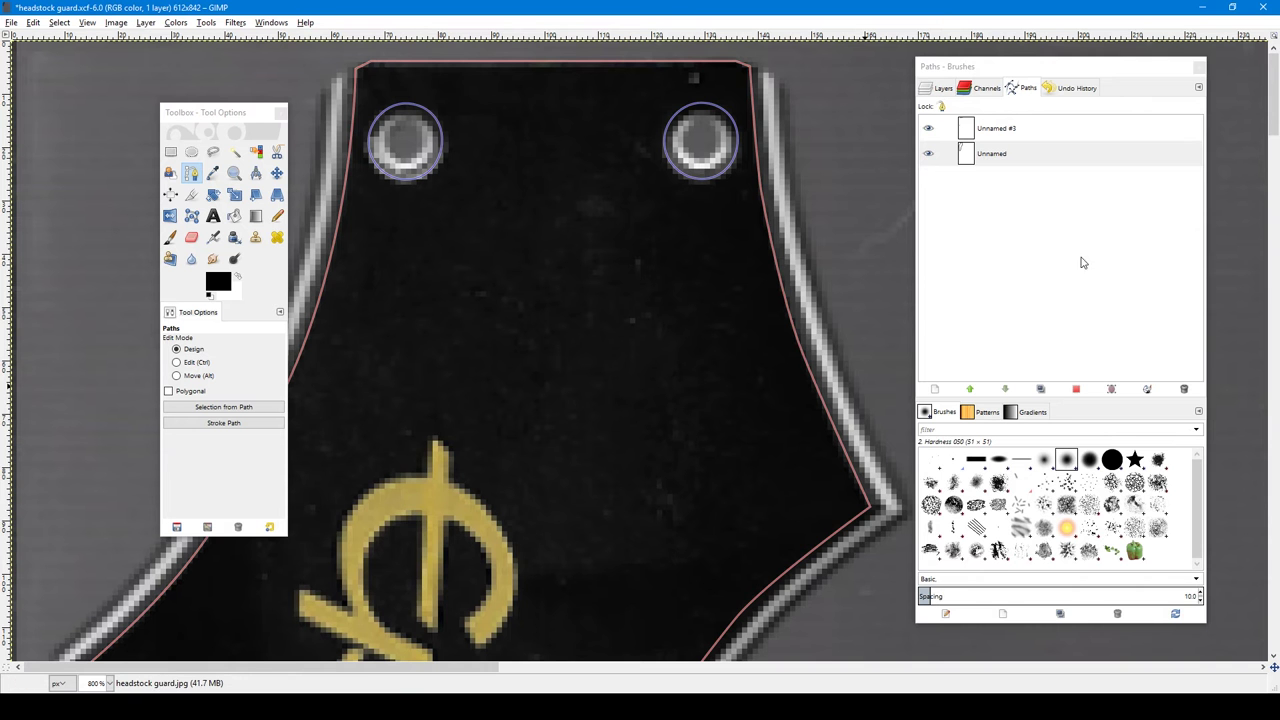
right_click(1060, 160)
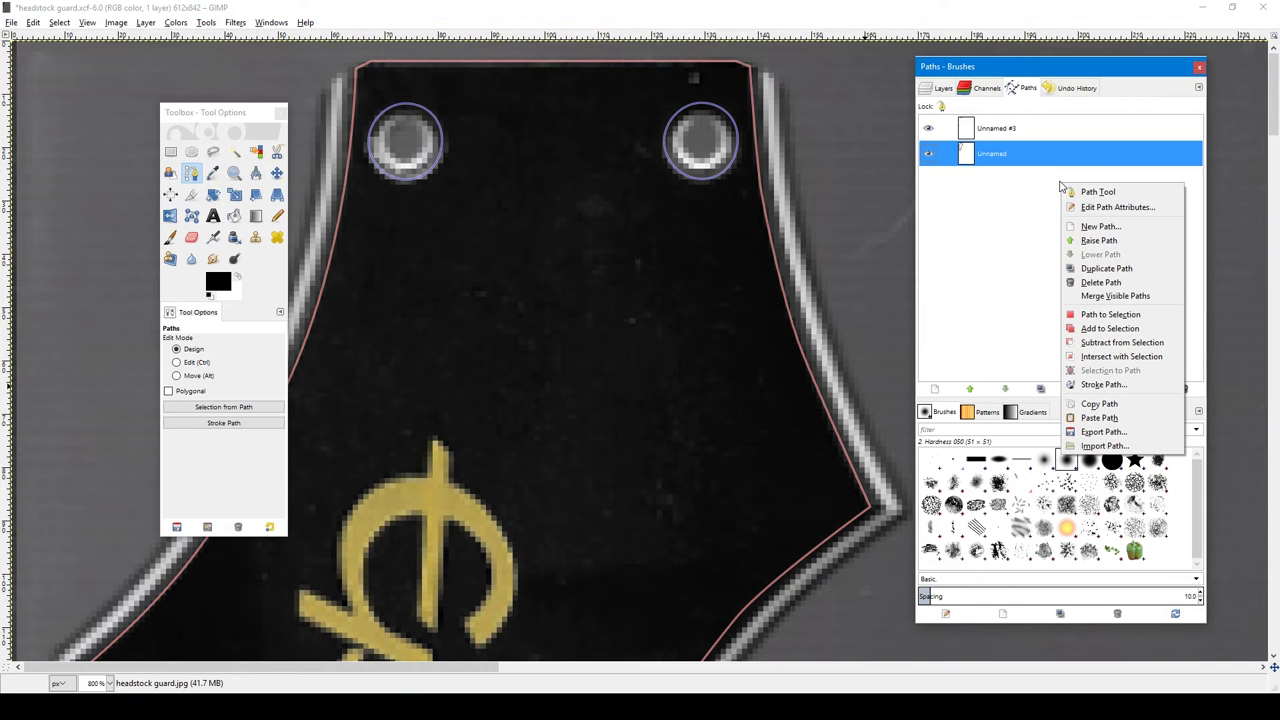
click(1103, 431)
drag(980, 212, 710, 120)
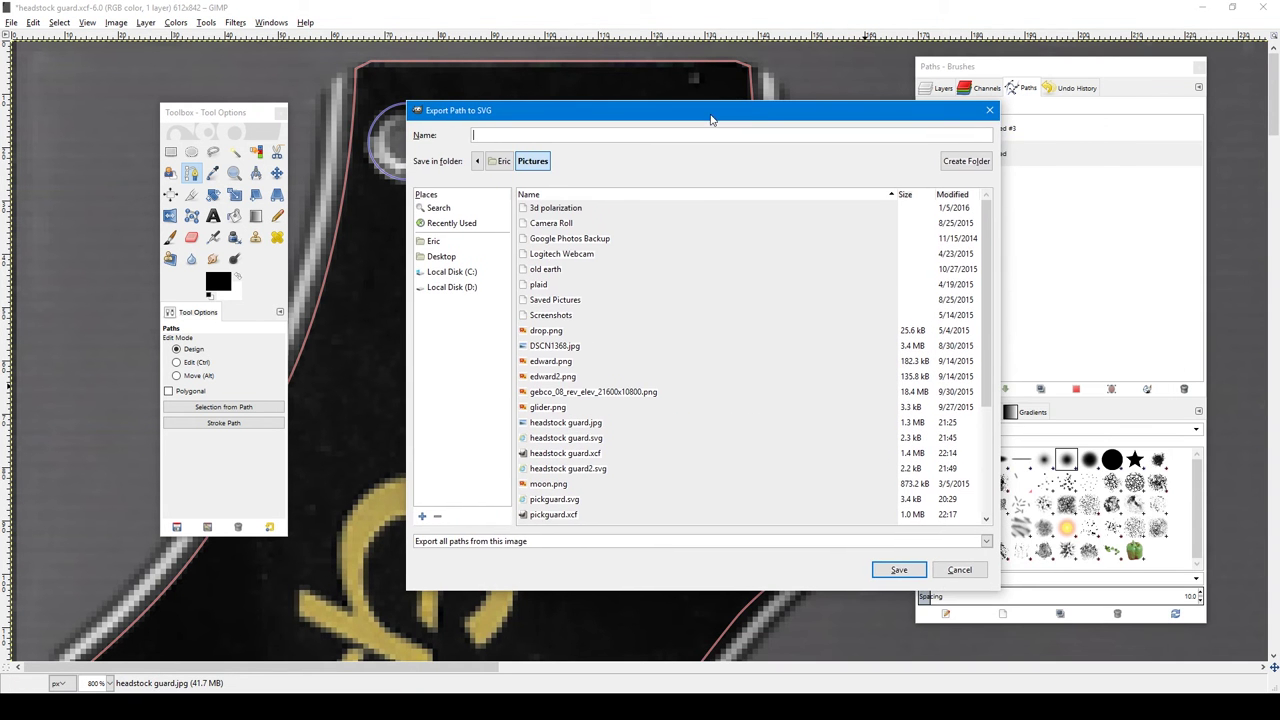
click(553, 540)
click(503, 577)
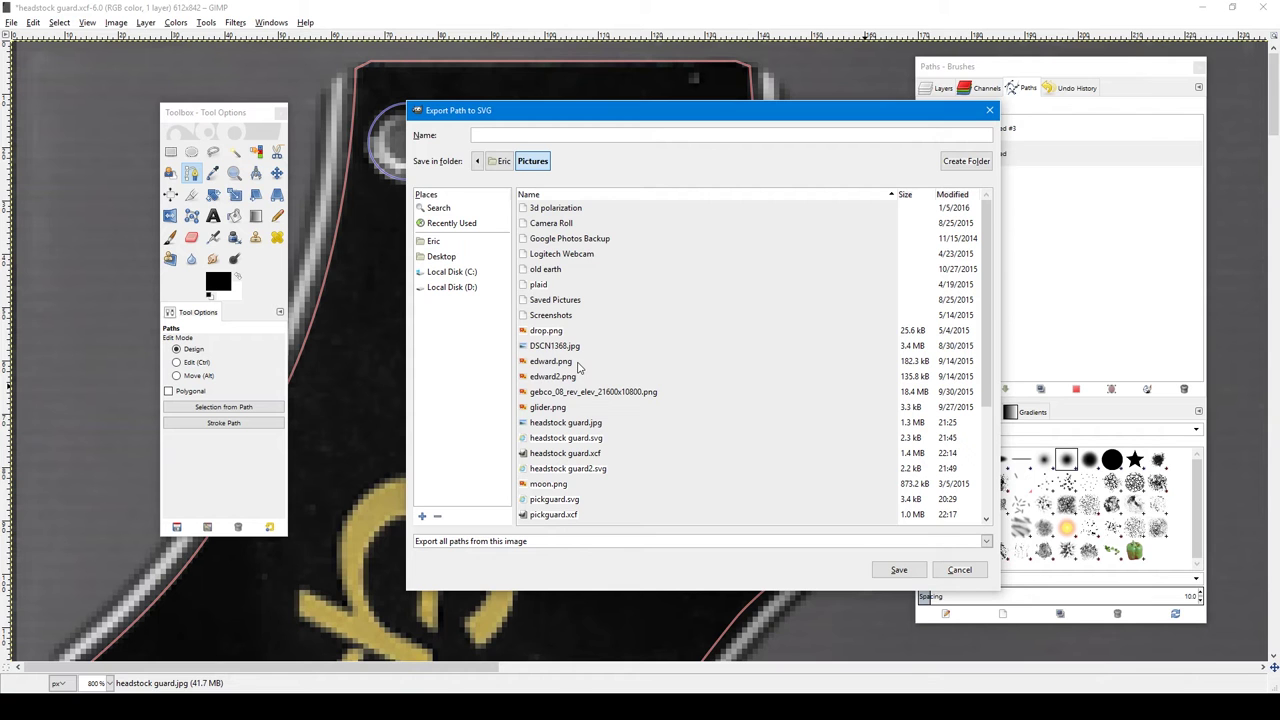
click(566, 135)
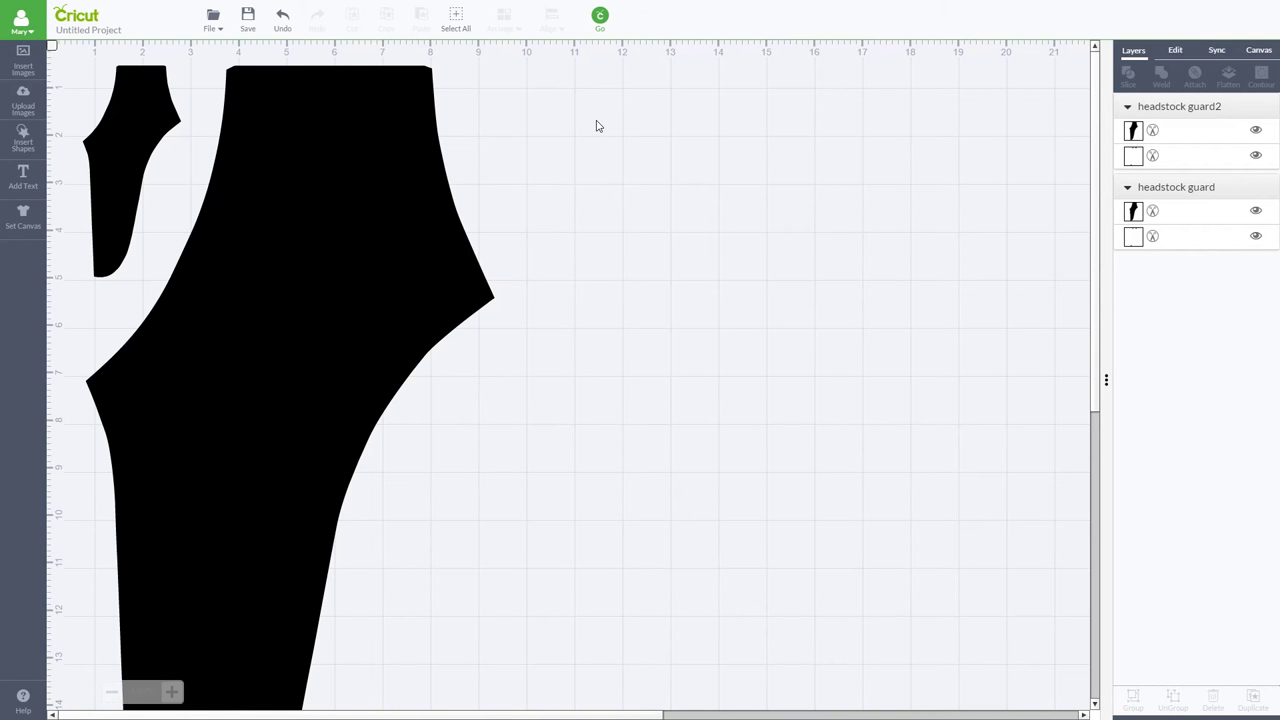
Scroll the canvas down and back up to compare the small and oversized headstock guard SVGs.
scroll(596, 126, down, 6)
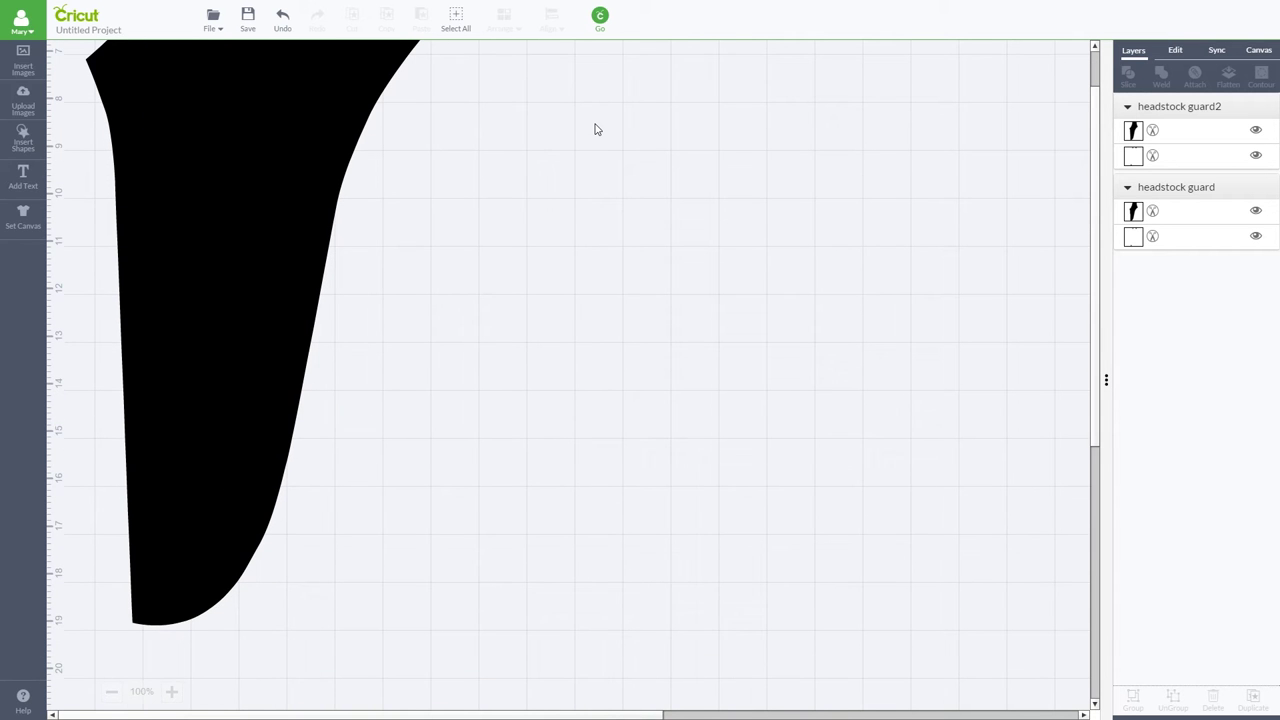
scroll(596, 130, up, 7)
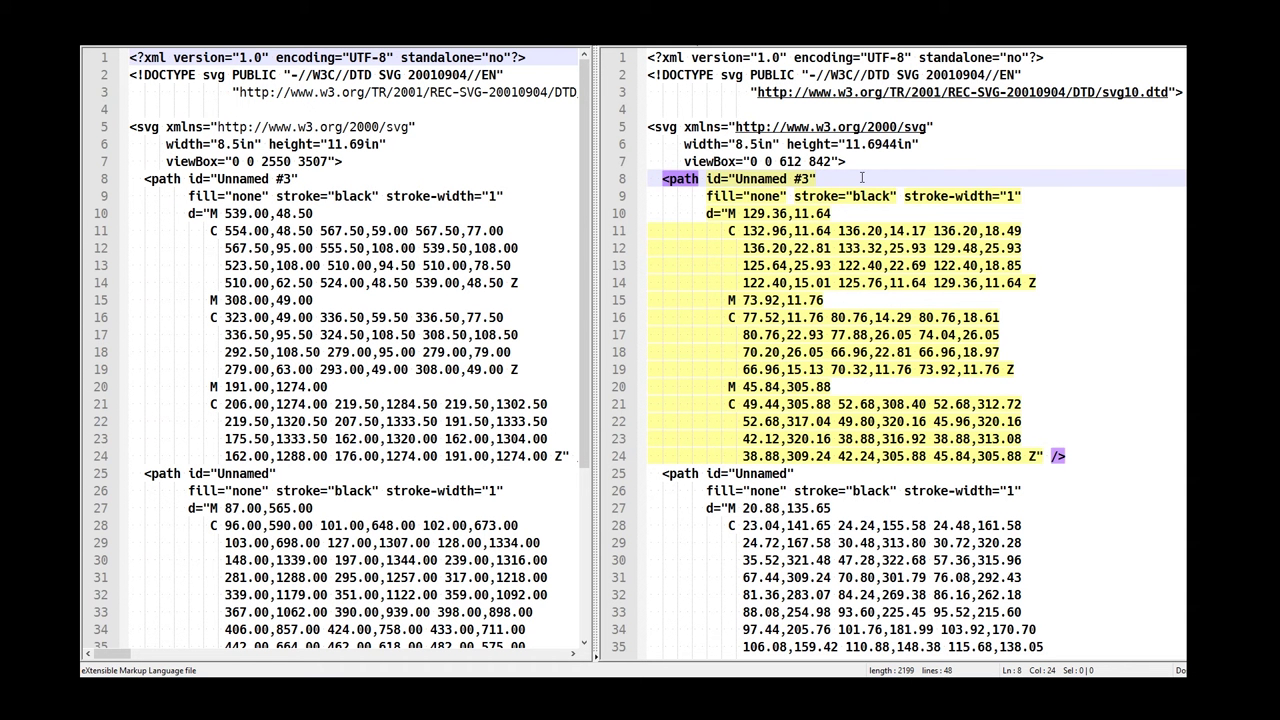
Highlight the width, height and viewBox values of both headstock guard SVGs side by side.
click(730, 109)
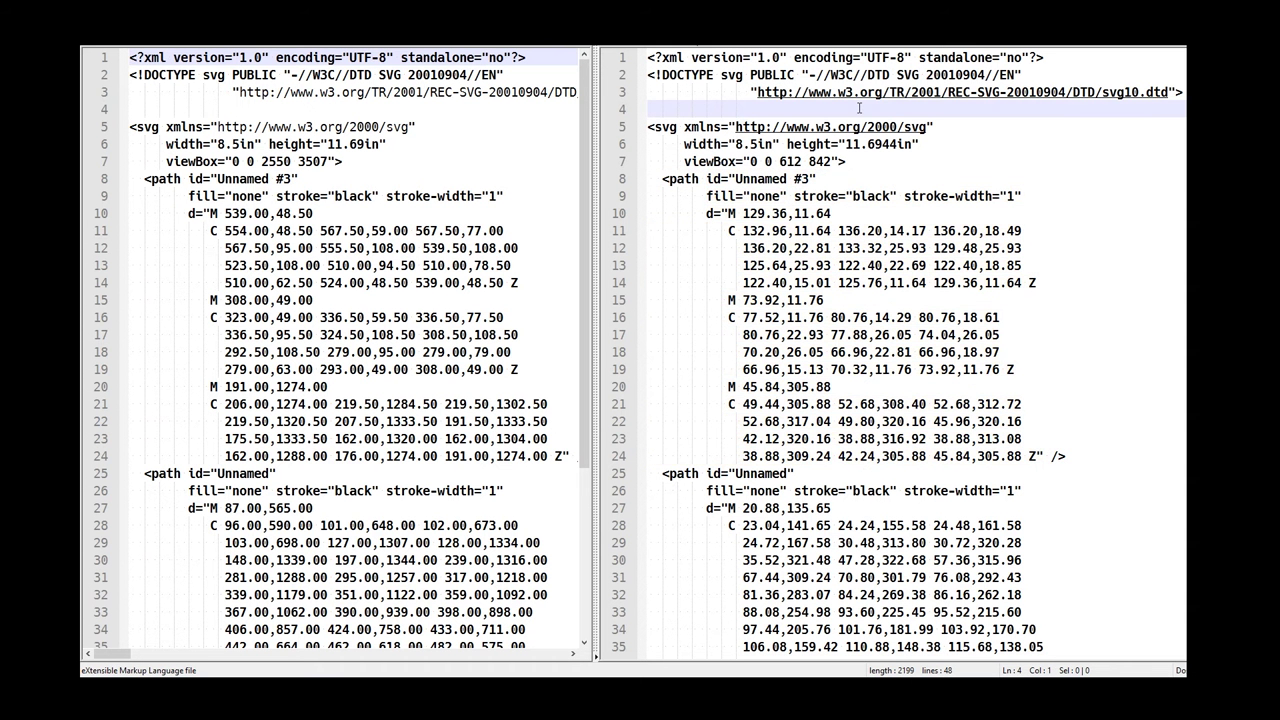
click(648, 57)
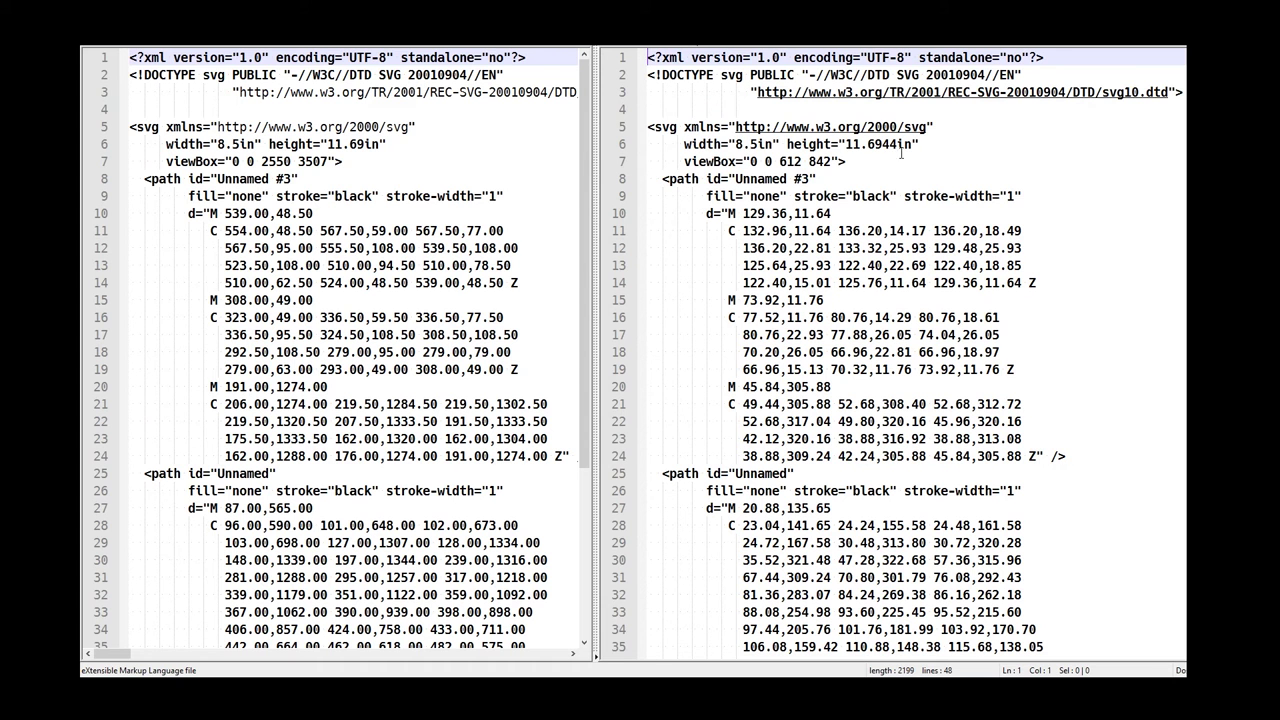
drag(919, 145, 684, 145)
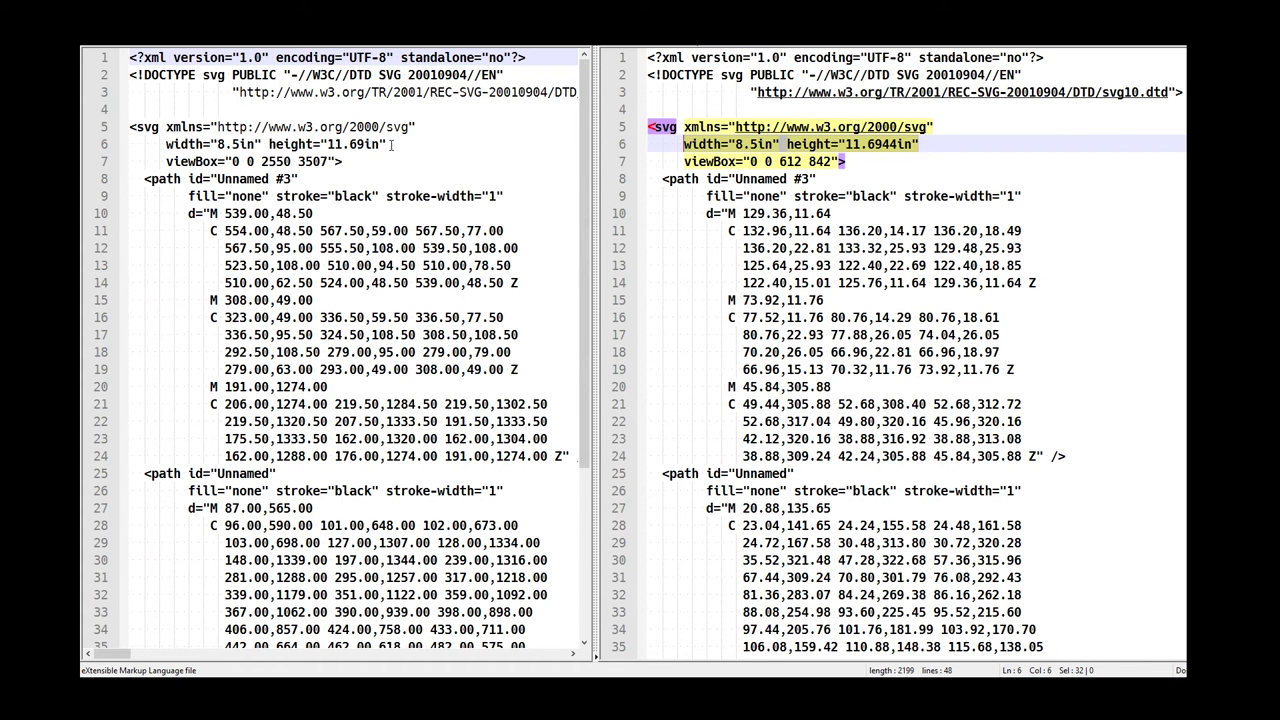
drag(325, 161, 166, 165)
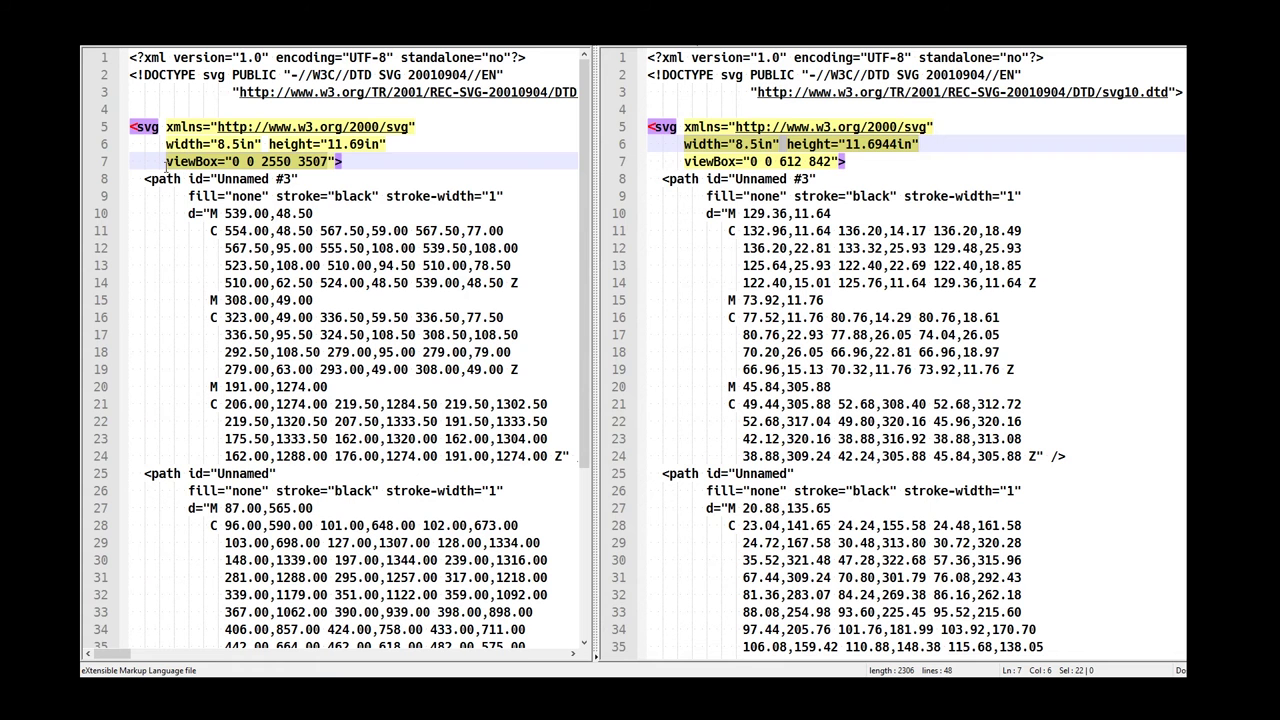
drag(684, 161, 833, 161)
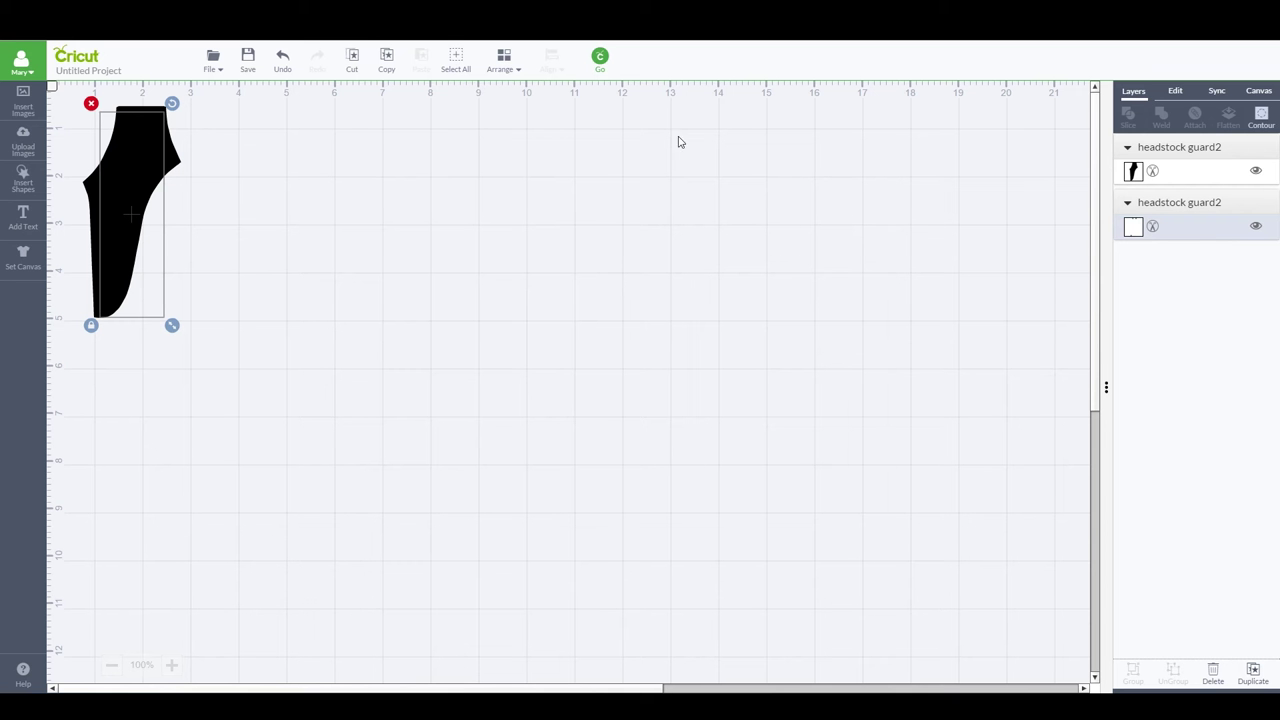
Move the screw-hole layer forward, check its colour, then select both layers and Slice them.
click(503, 60)
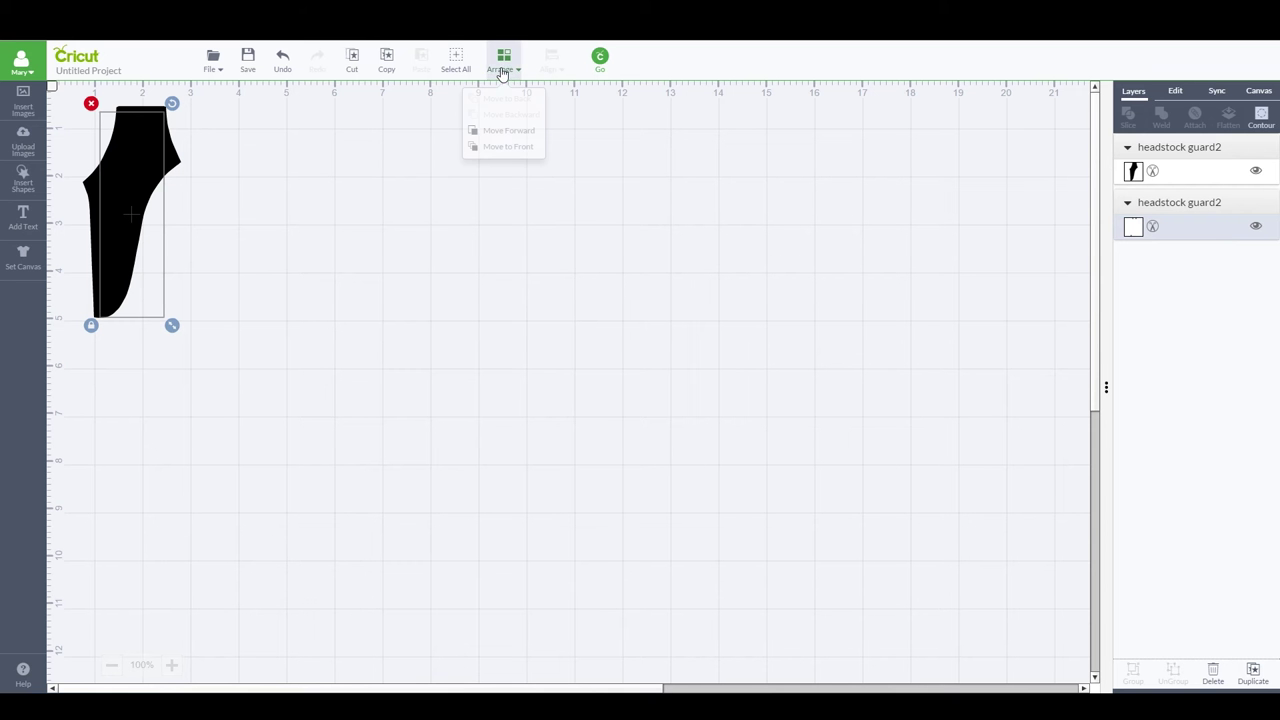
click(498, 135)
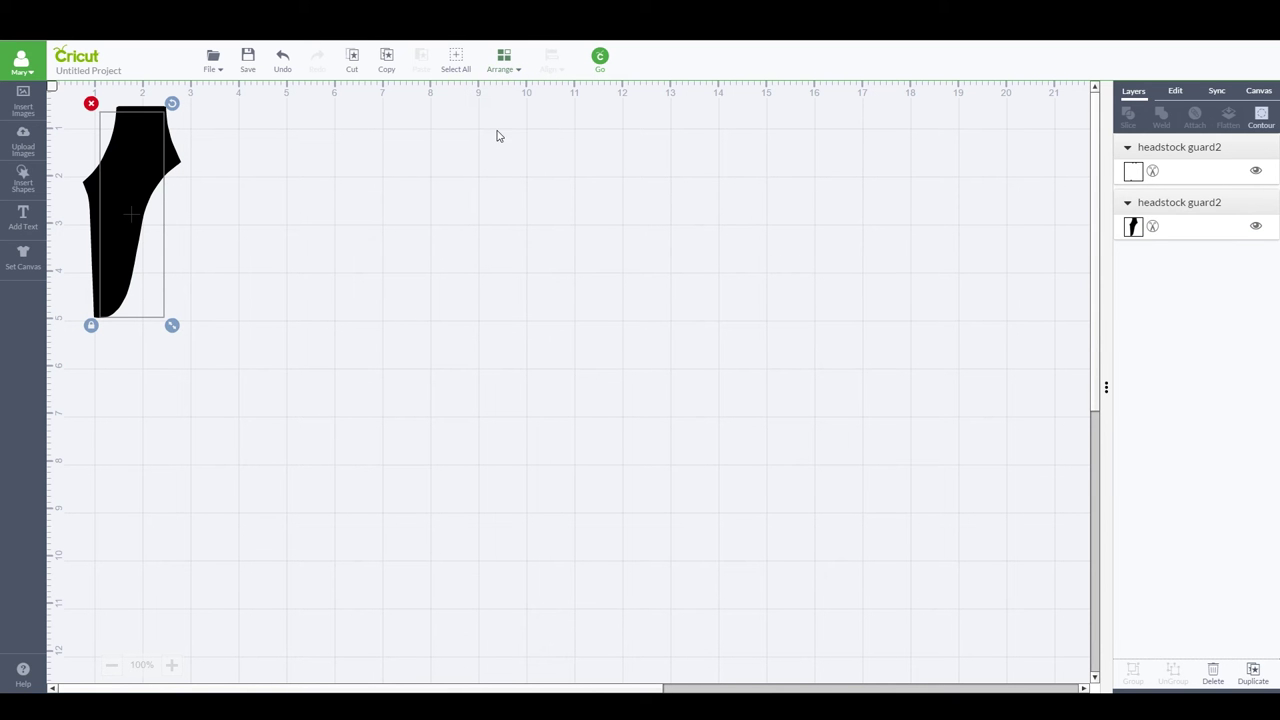
click(1155, 174)
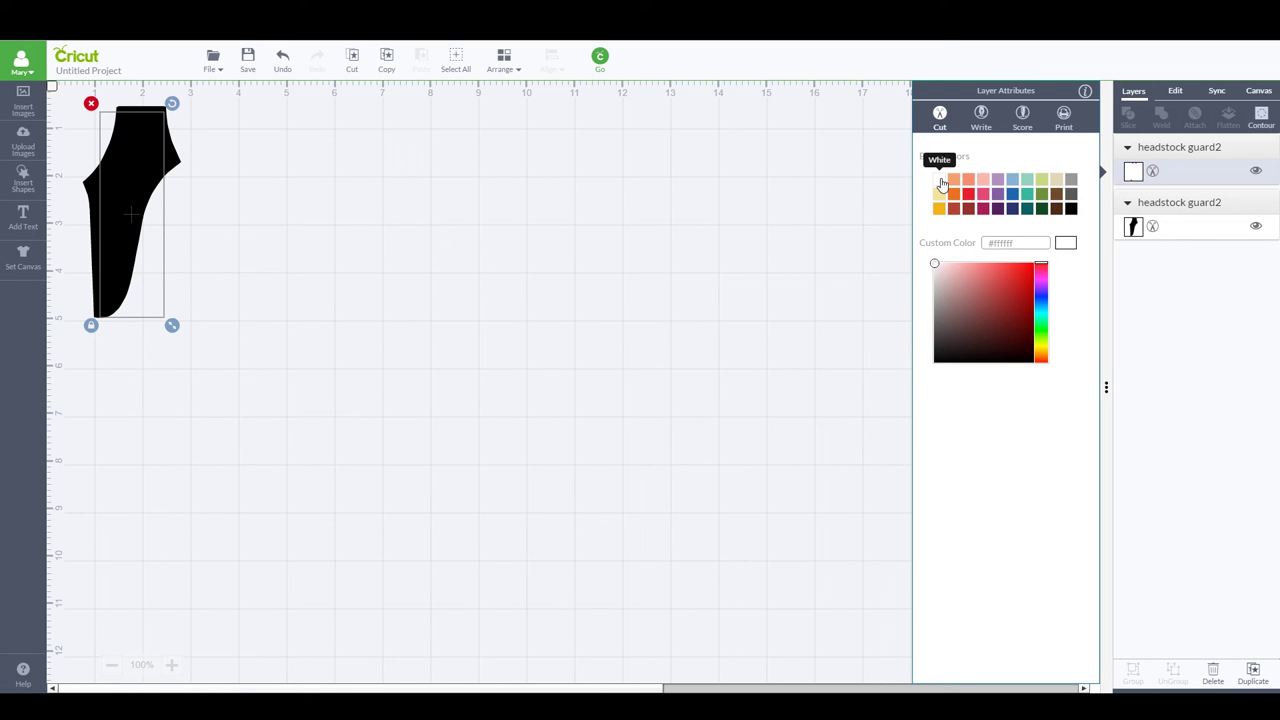
click(1197, 281)
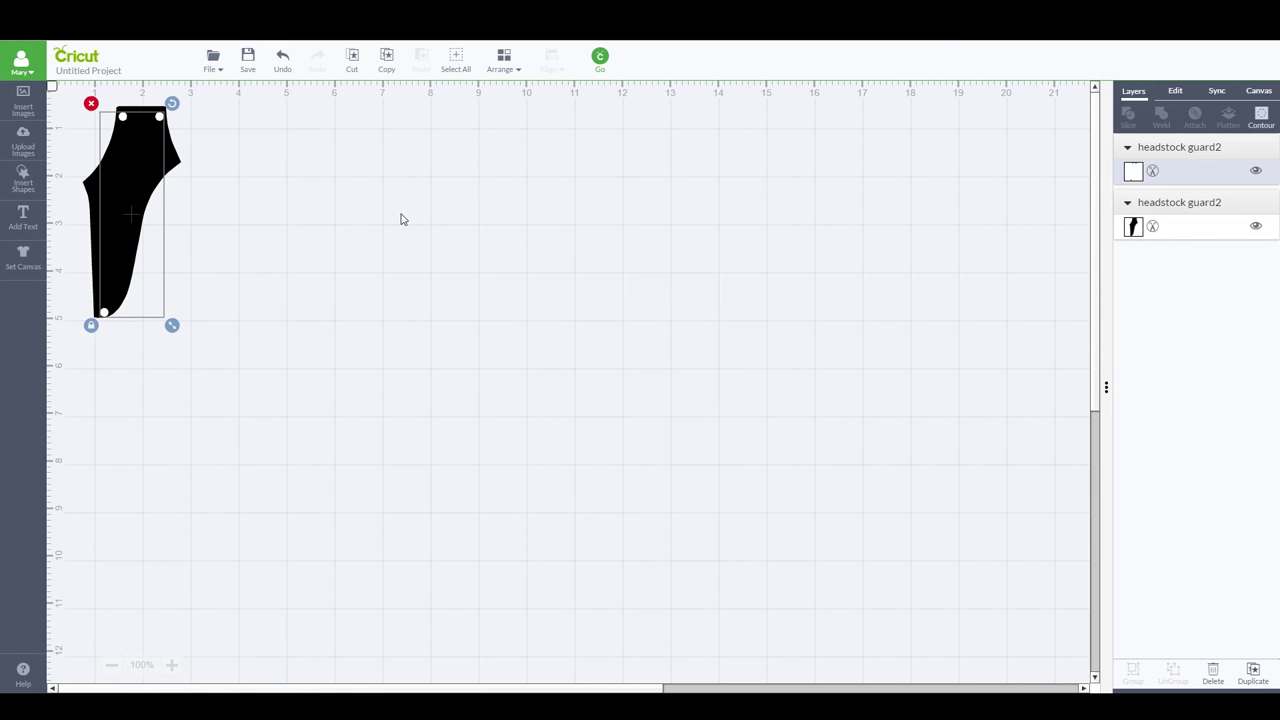
shift+click(1193, 231)
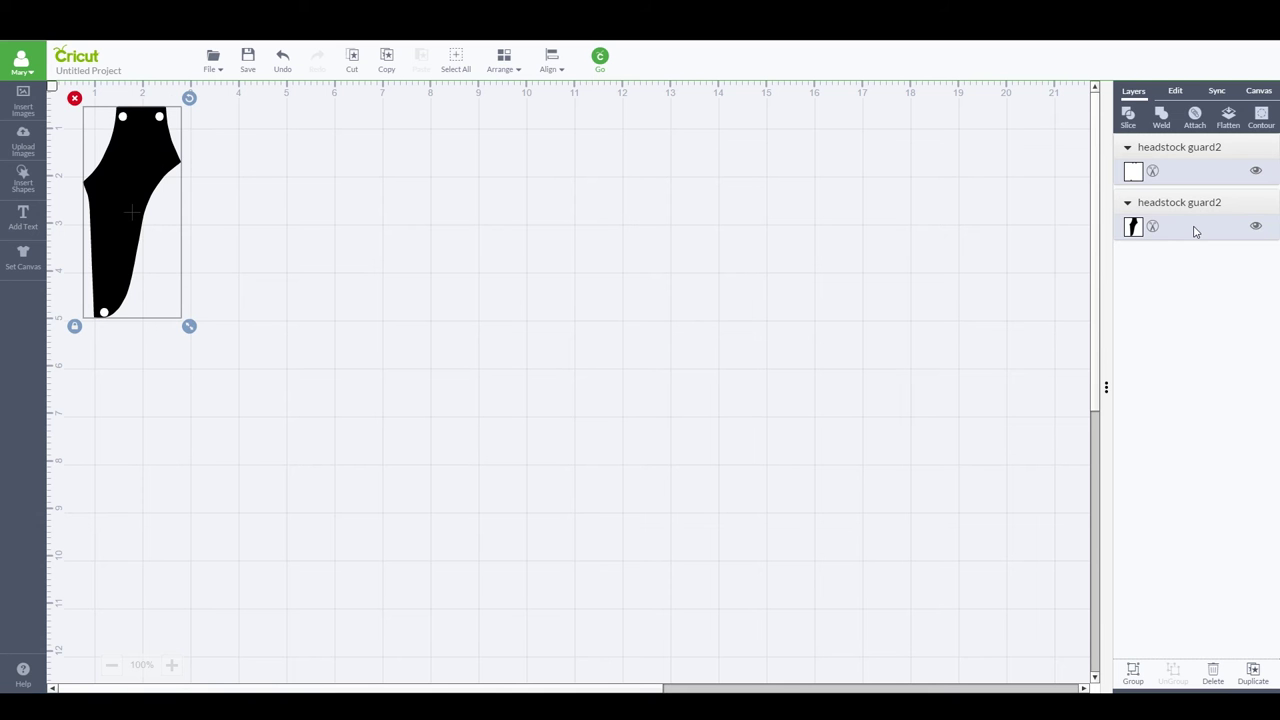
click(1129, 120)
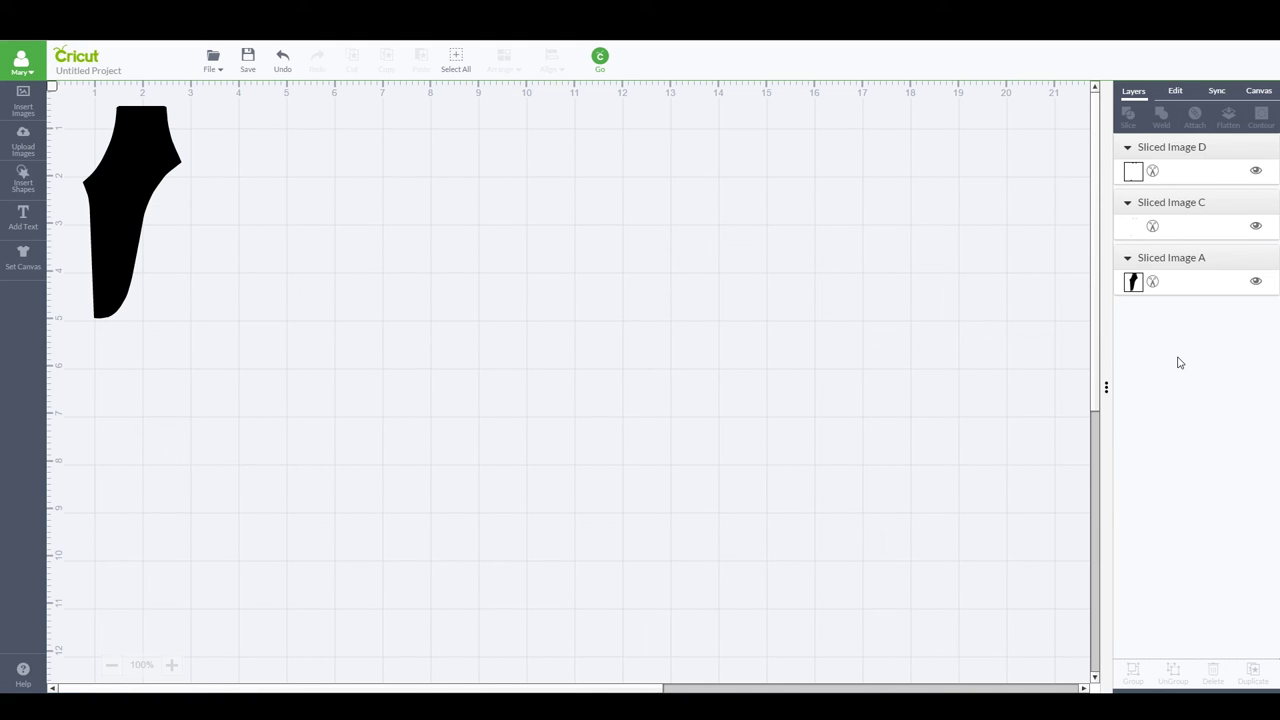
Select Sliced Image A, C and D in turn and toggle their visibility to compare them.
click(1188, 288)
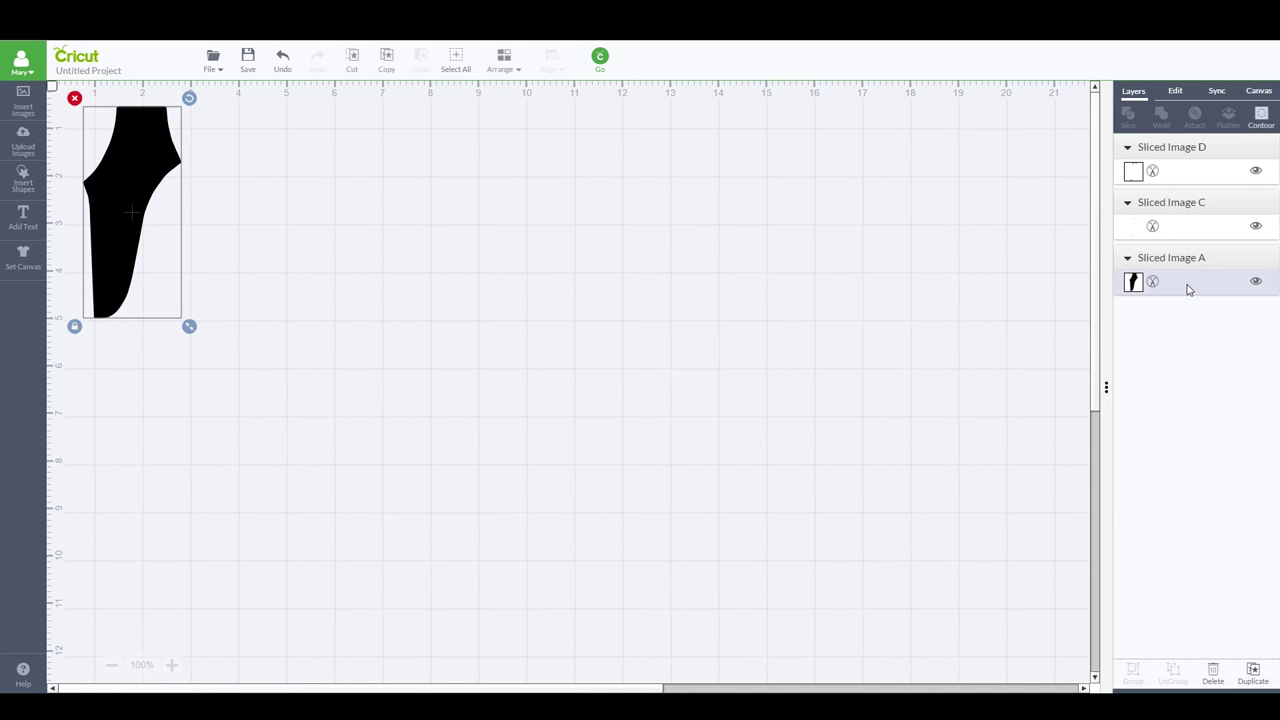
click(1194, 229)
click(1196, 185)
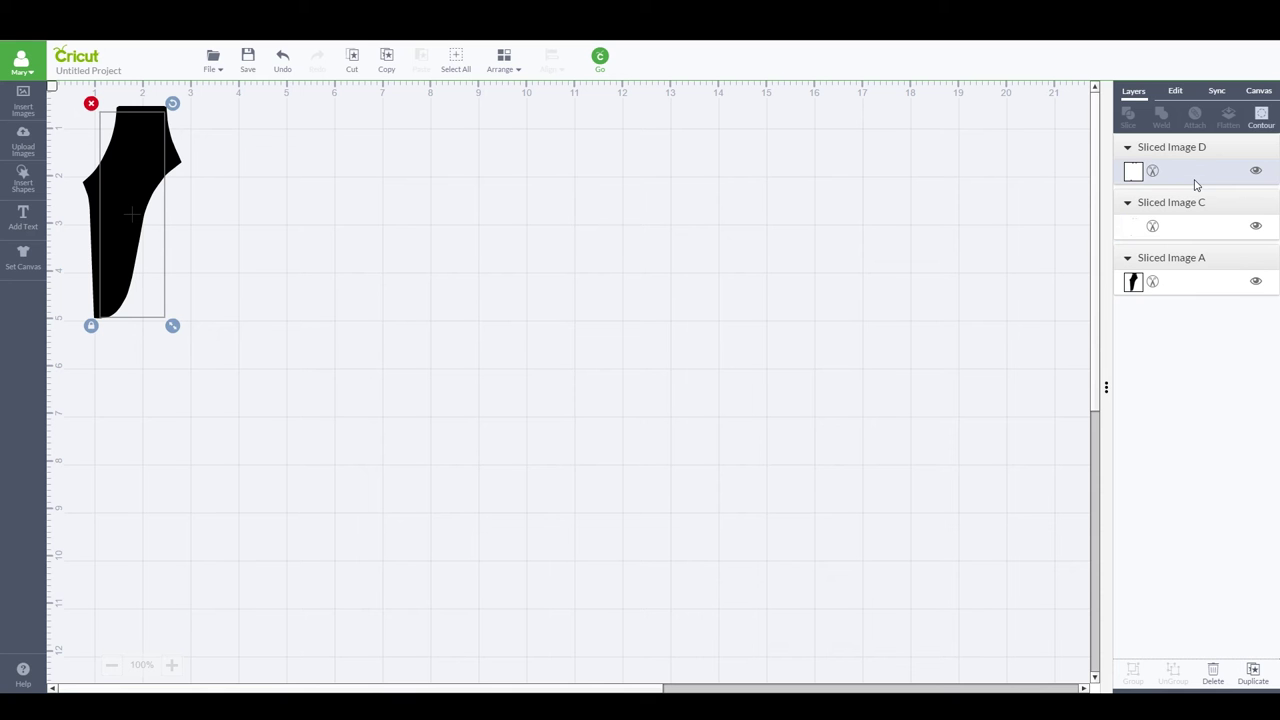
click(1194, 229)
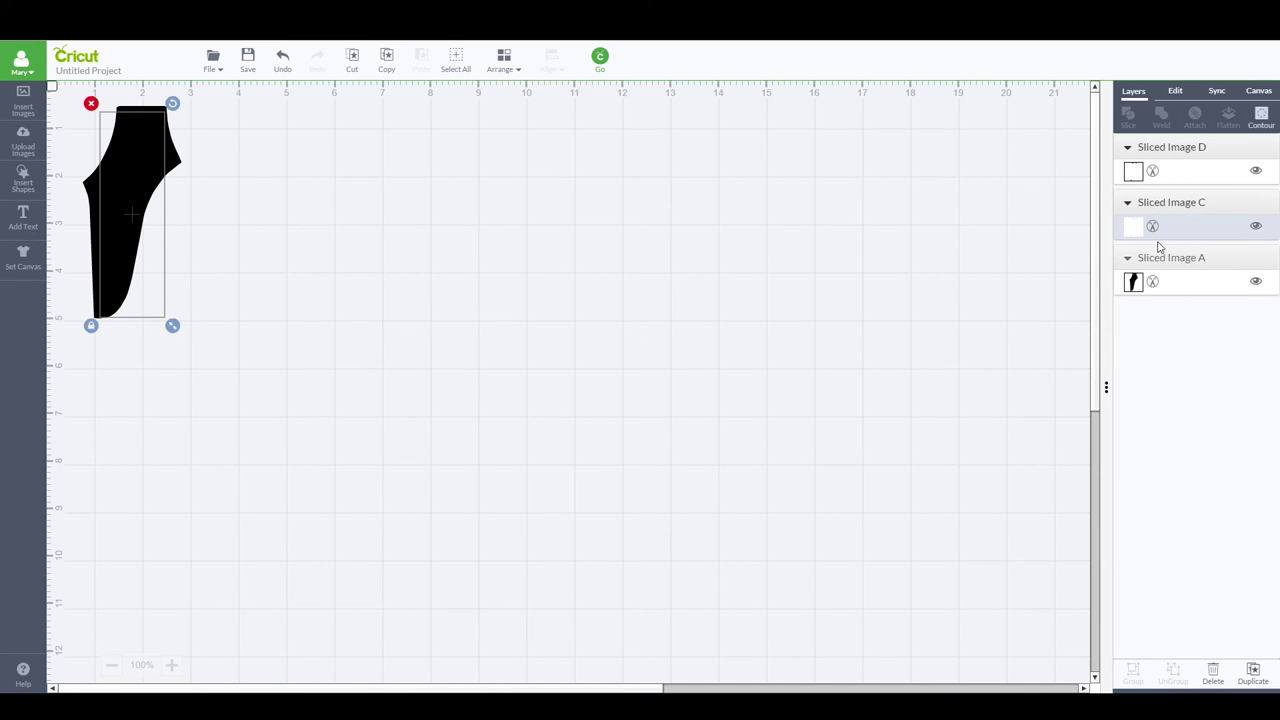
click(1256, 283)
click(1255, 226)
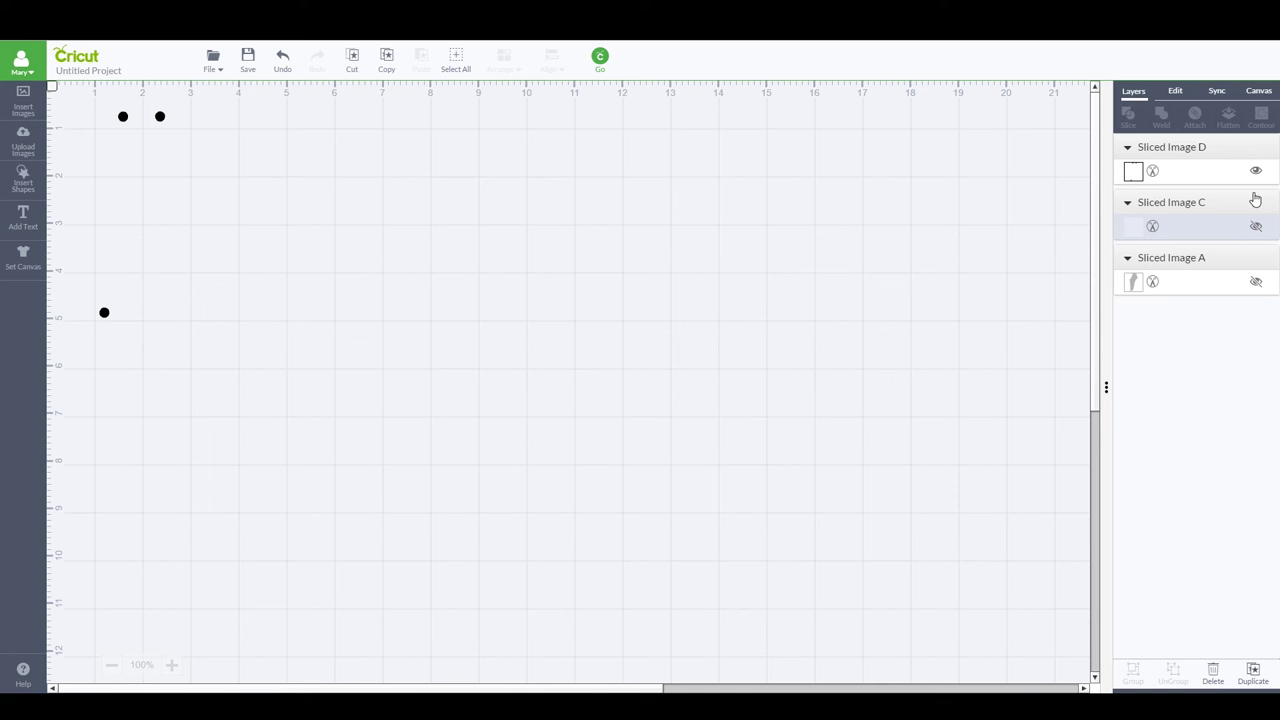
click(1256, 172)
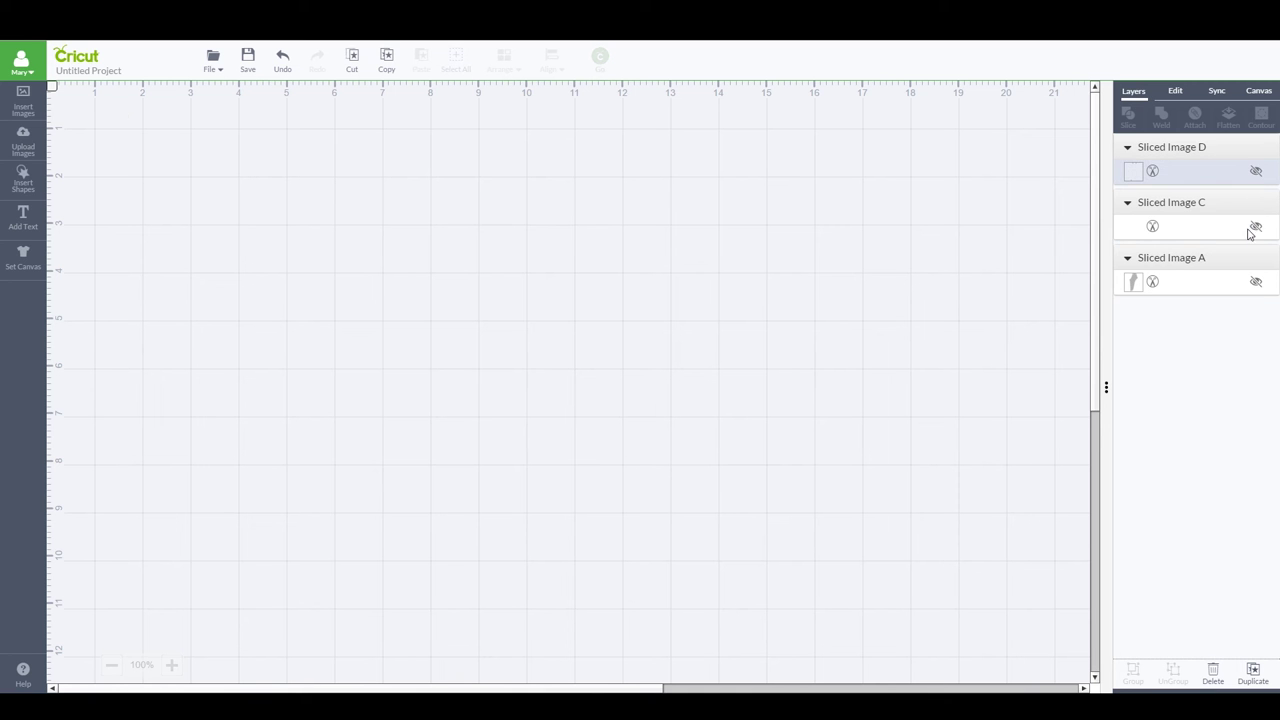
click(1256, 226)
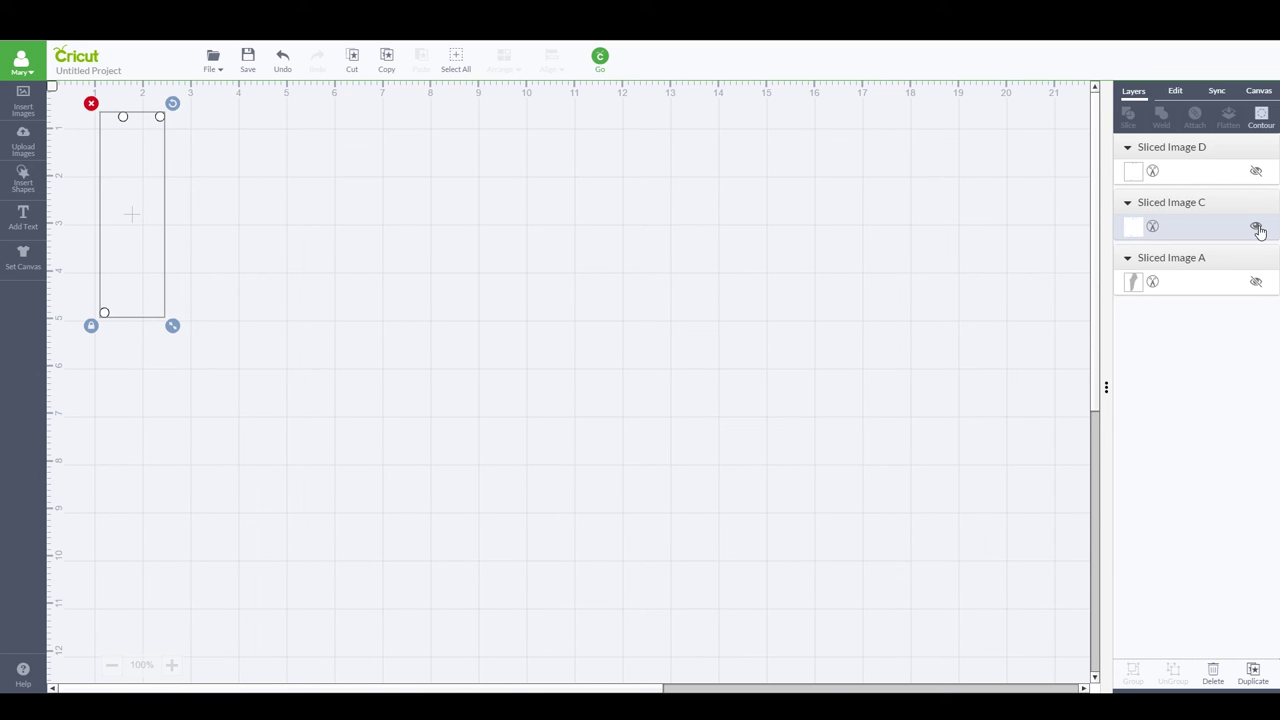
click(1256, 226)
click(1256, 283)
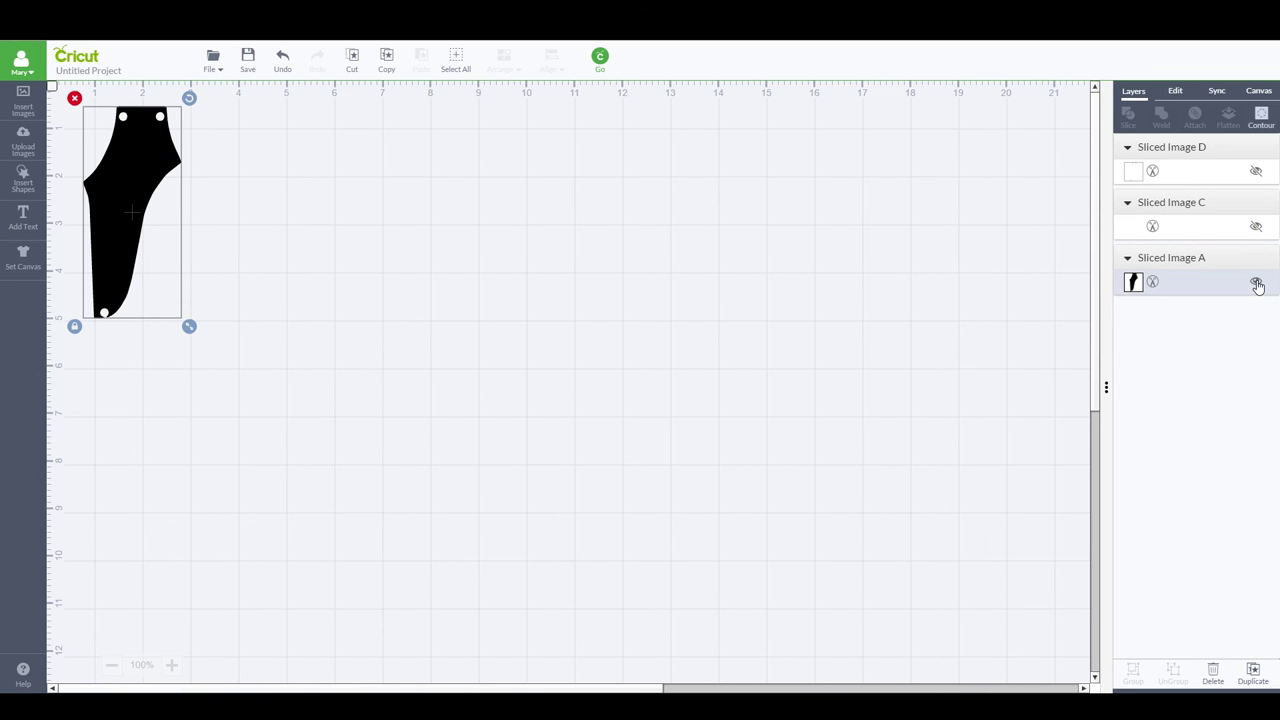
Check the Sliced Image C layer's options, then make all three slices visible again.
click(1200, 228)
right_click(1188, 234)
click(1194, 289)
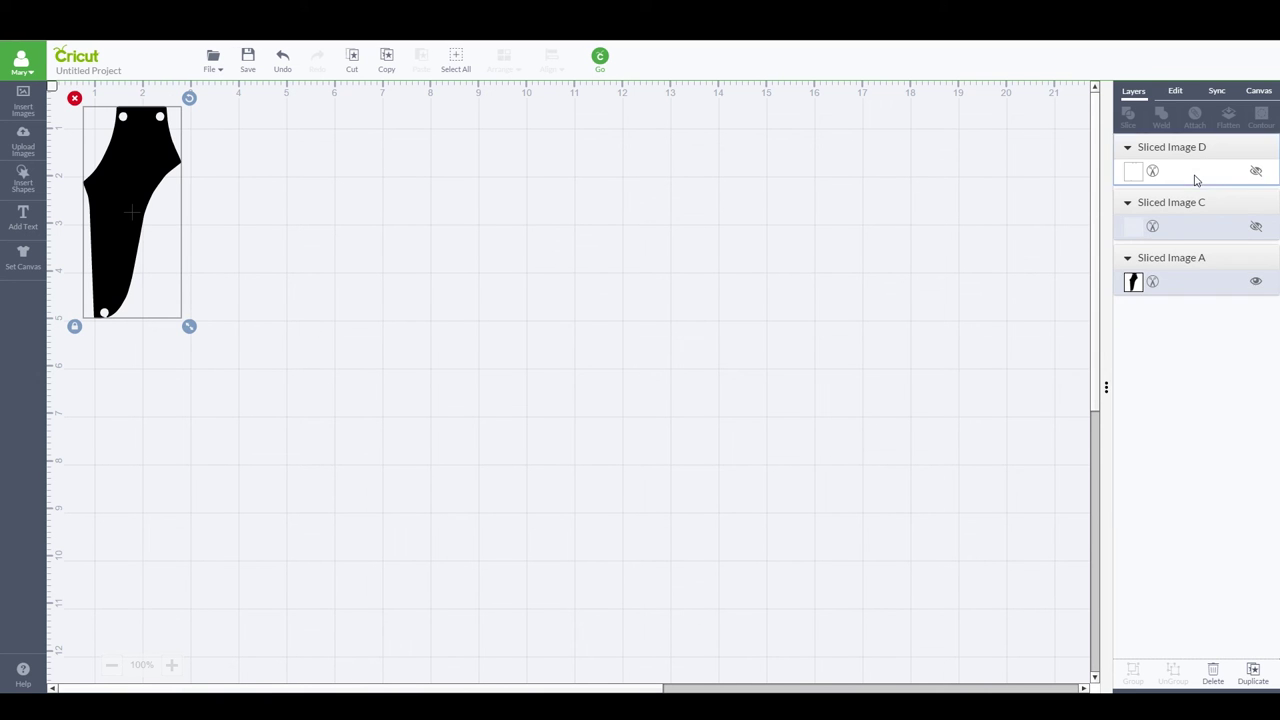
click(1200, 270)
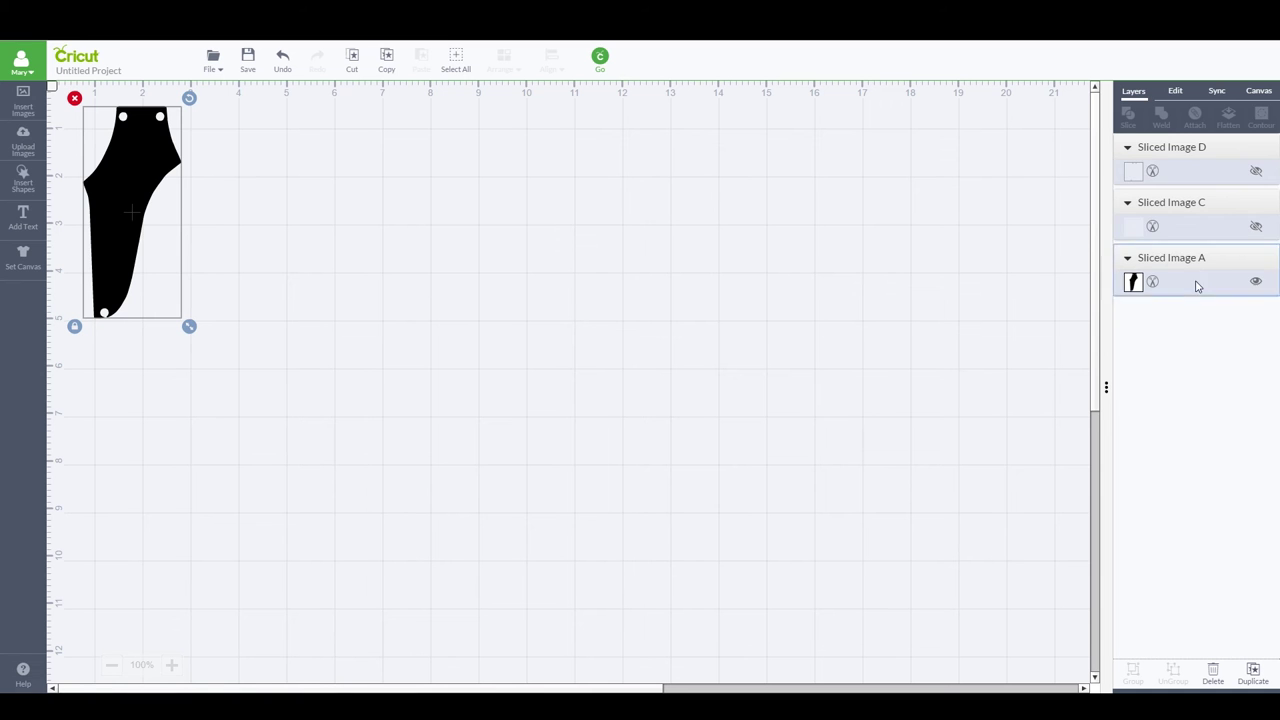
click(1256, 283)
click(1256, 171)
click(1256, 226)
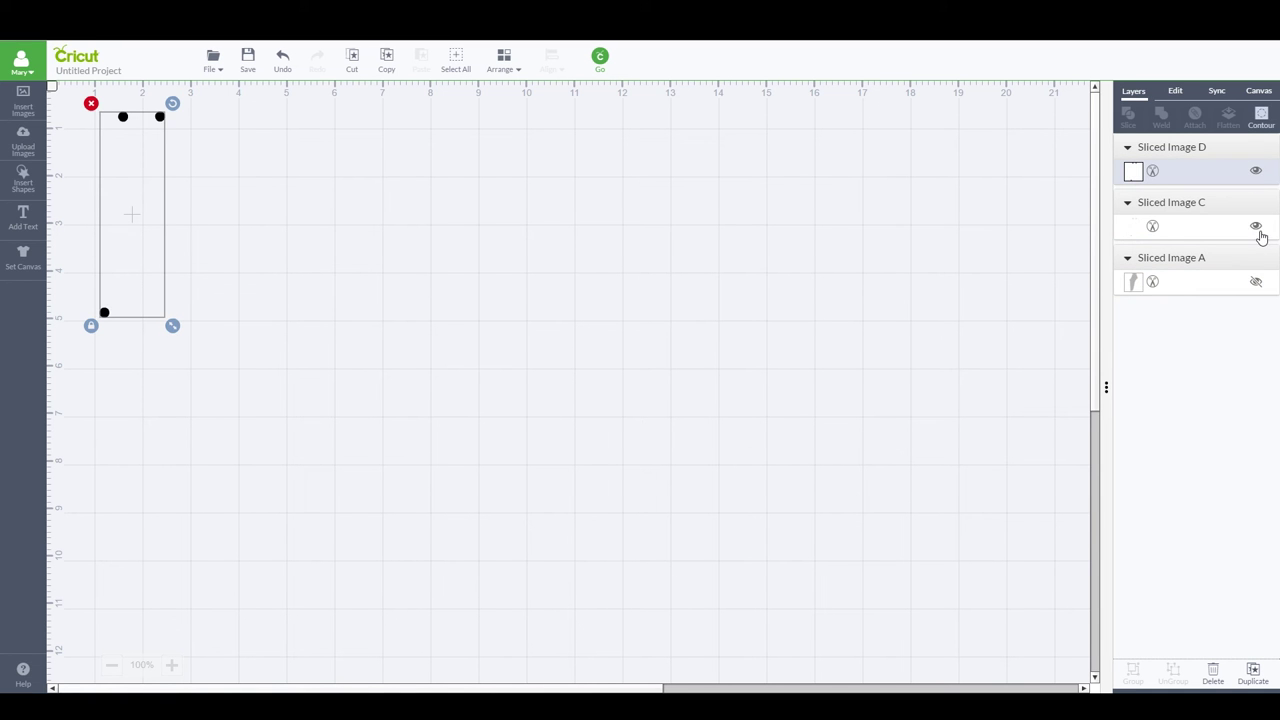
click(1256, 281)
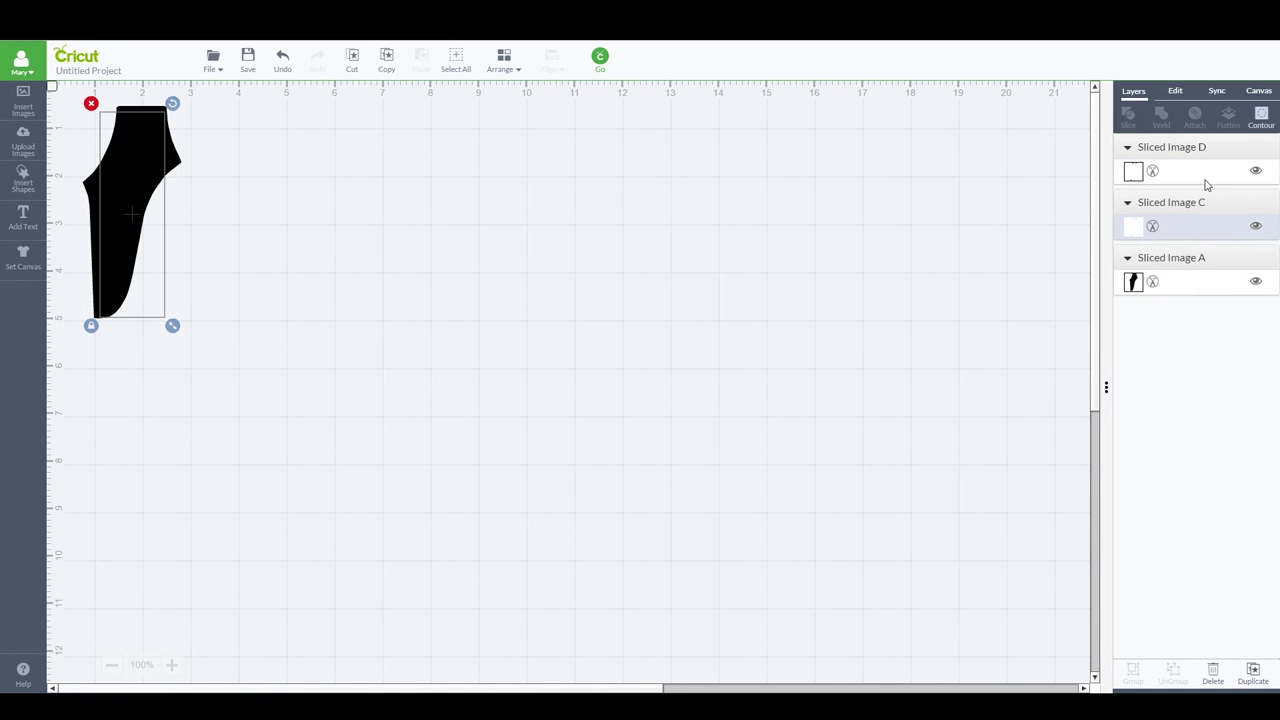
Delete the Sliced Image C and D layers, leaving only Sliced Image A.
key(Delete)
click(1208, 177)
key(Delete)
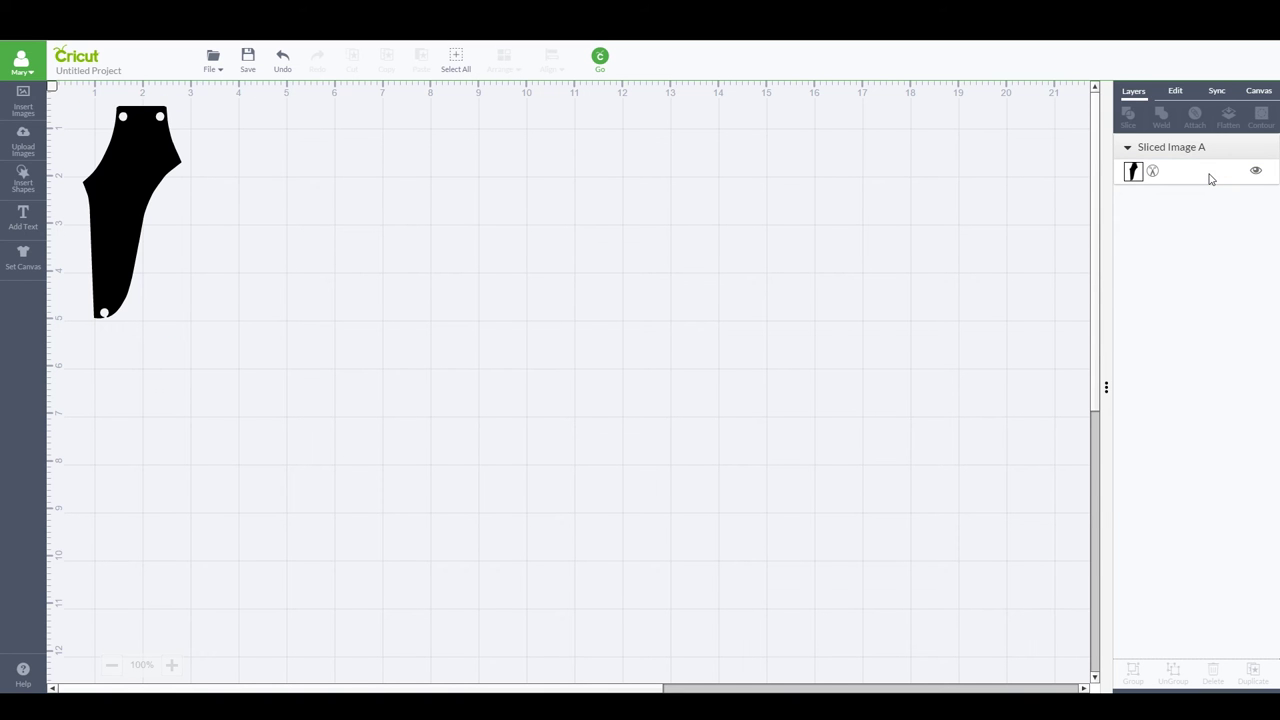
Zoom the canvas to 150%, scroll to show the whole guard shape, then deselect it.
click(1208, 177)
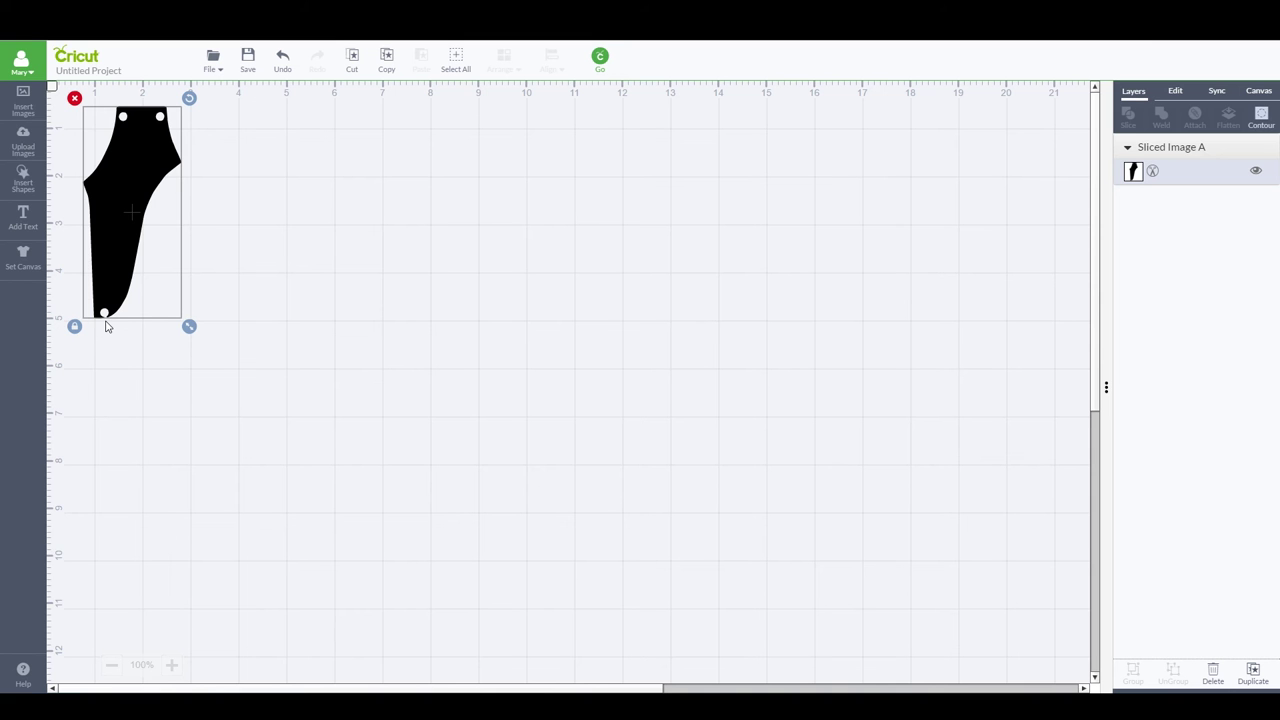
click(171, 665)
click(171, 665)
drag(263, 690, 113, 690)
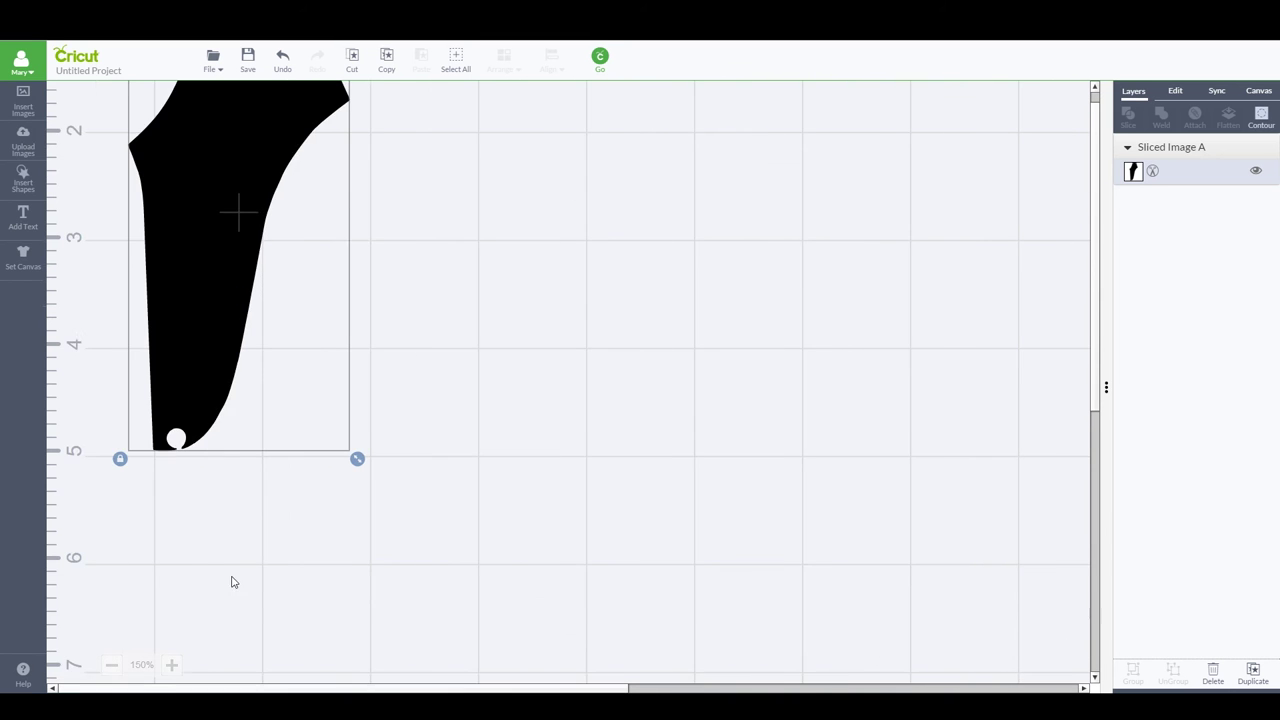
scroll(234, 583, up, 3)
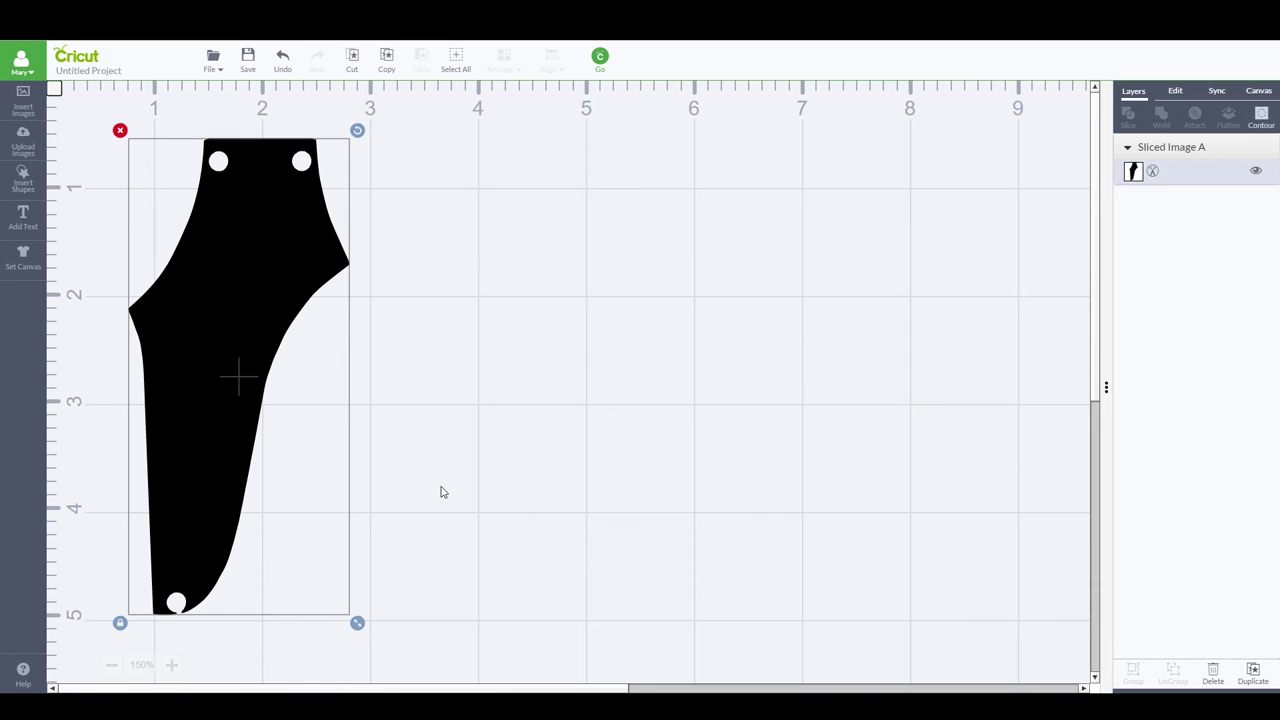
click(441, 385)
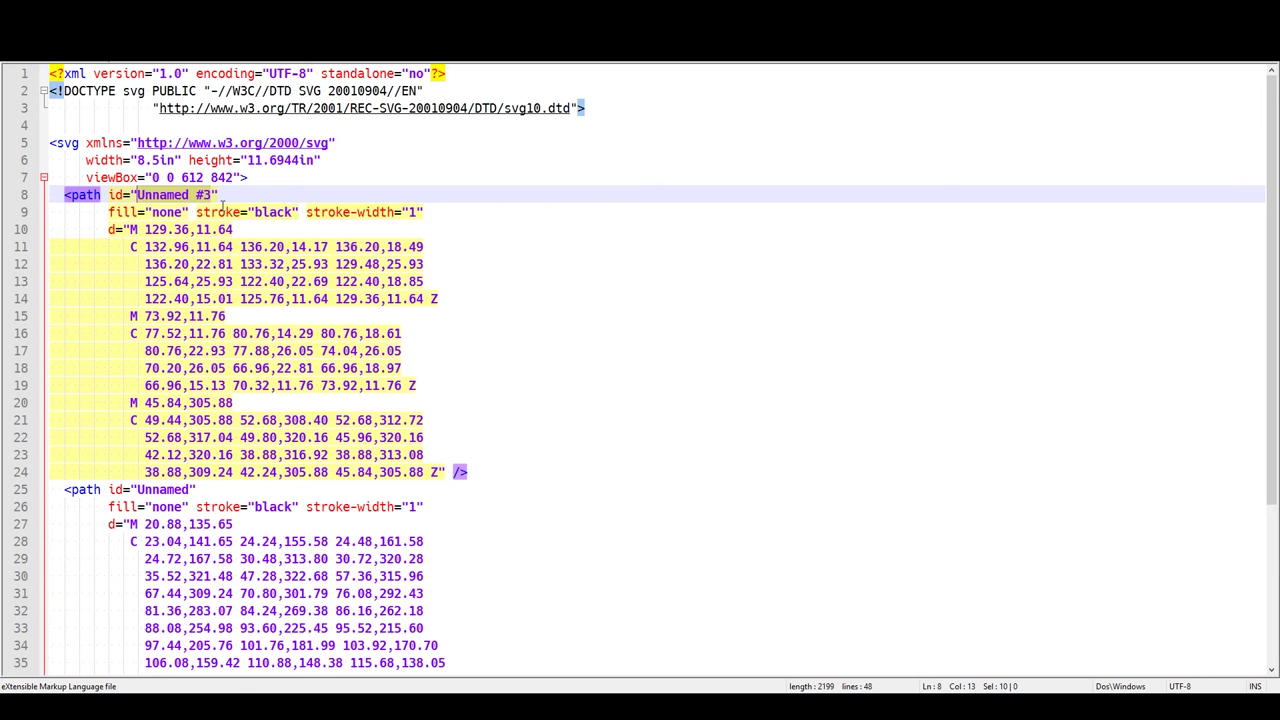
Rename the two path ids to 'holes' and 'body'.
text(holes)
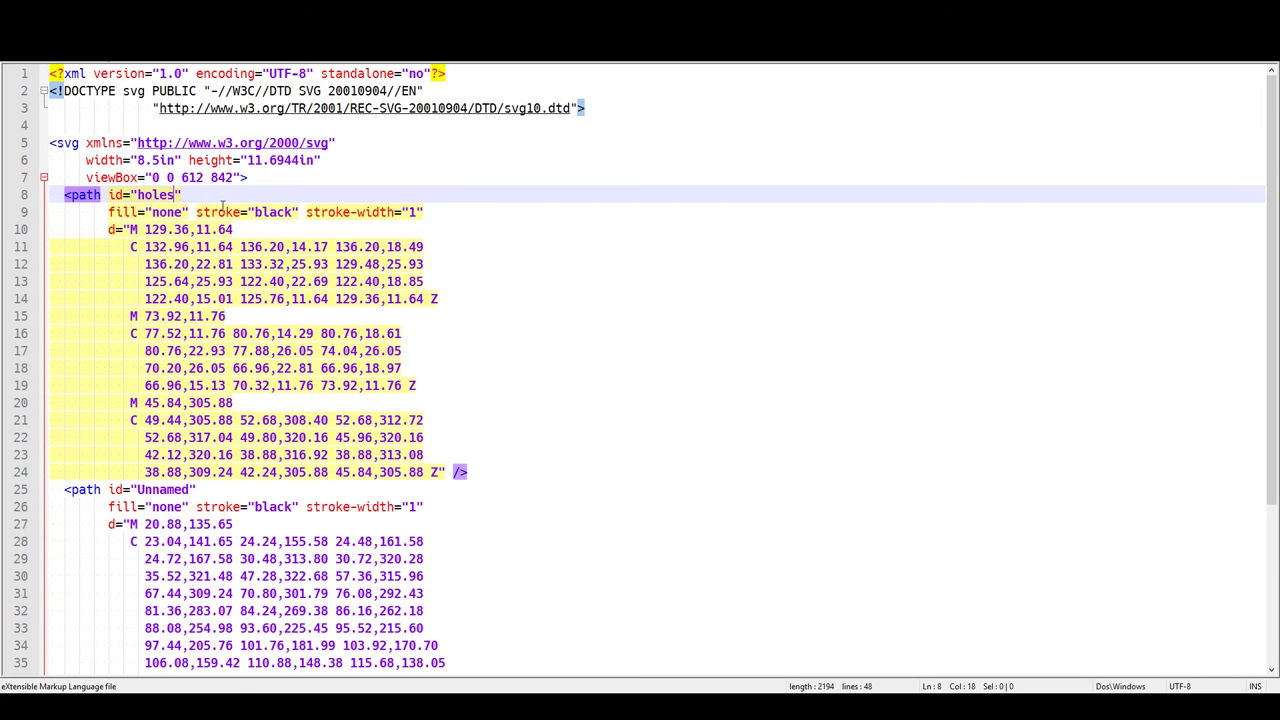
double_click(163, 489)
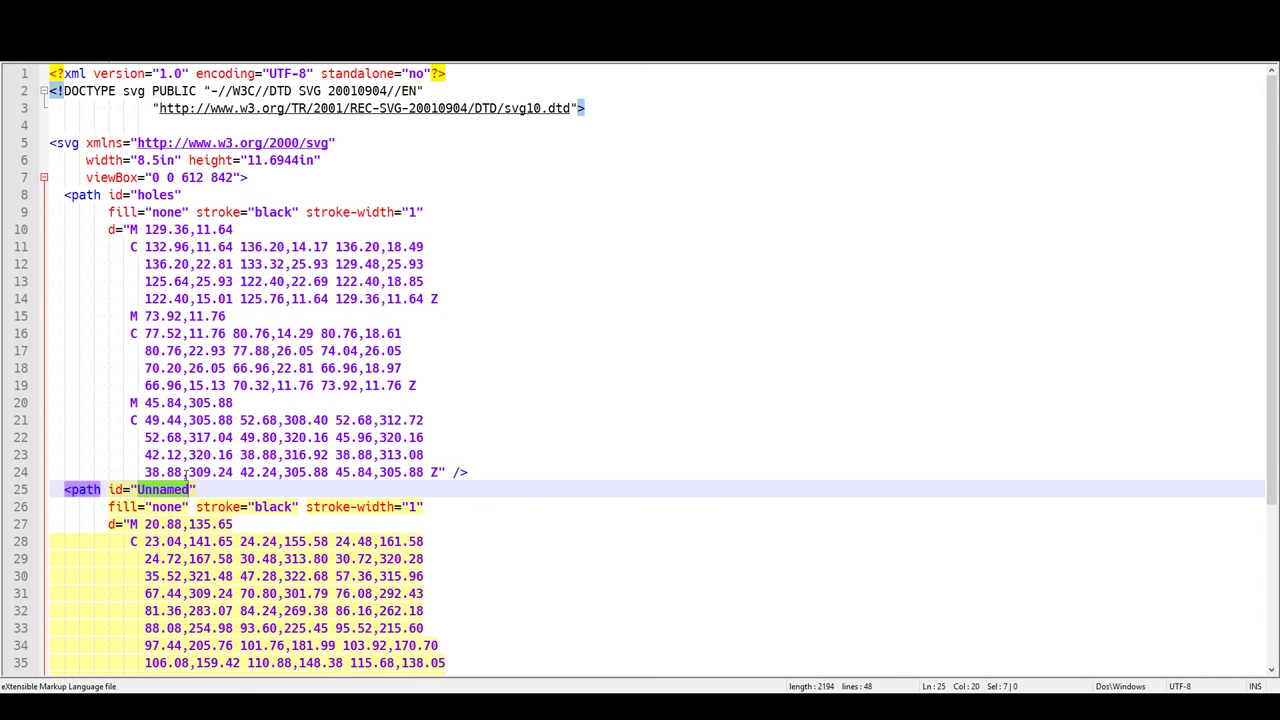
text(body)
Move the holes path's coordinate data onto a new line at the end of the body path data.
click(261, 437)
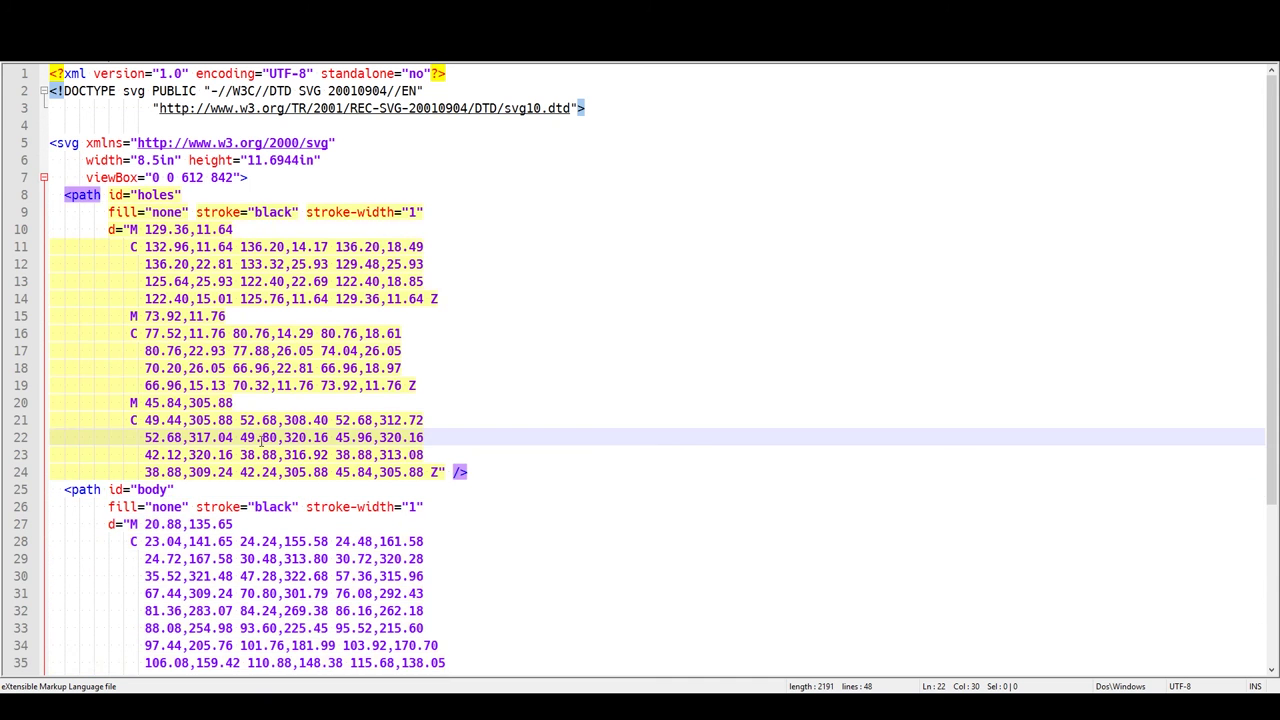
scroll(277, 455, down, 5)
scroll(305, 450, up, 4)
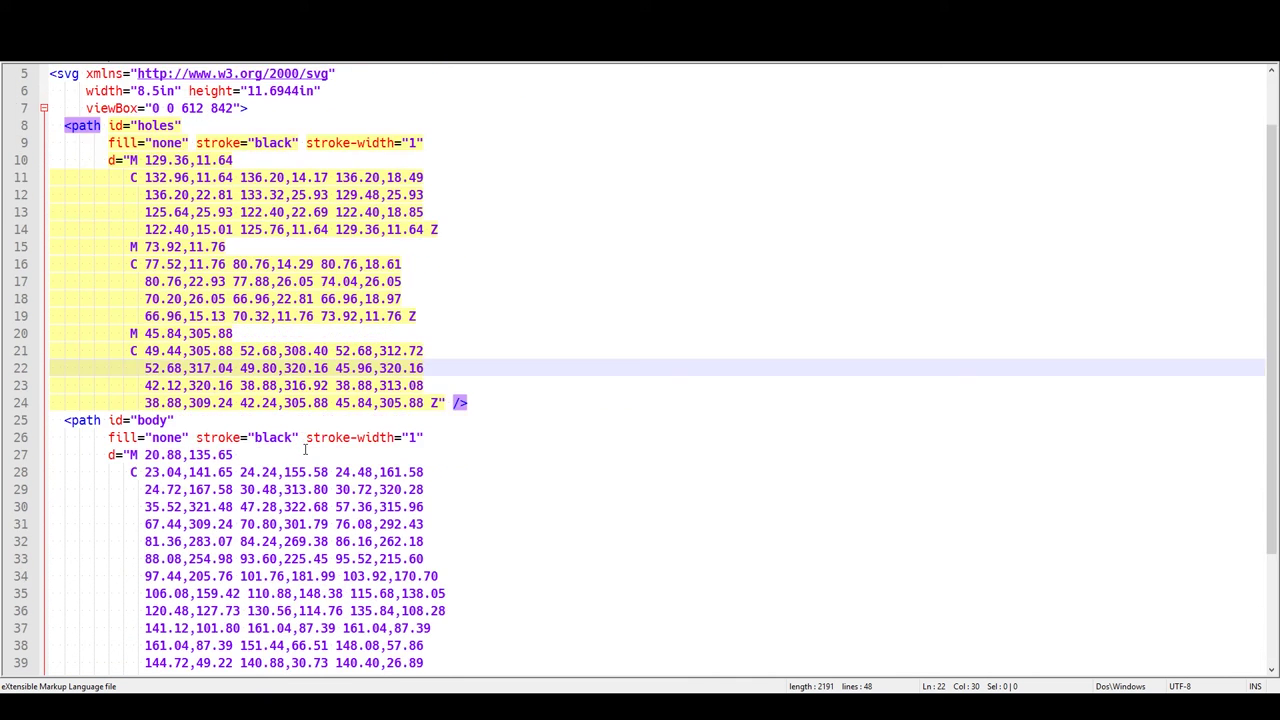
mouse_move(451, 455)
mouse_down()
mouse_move(140, 420)
mouse_move(123, 231)
mouse_move(400, 316)
mouse_move(432, 452)
mouse_up()
key(ctrl+c)
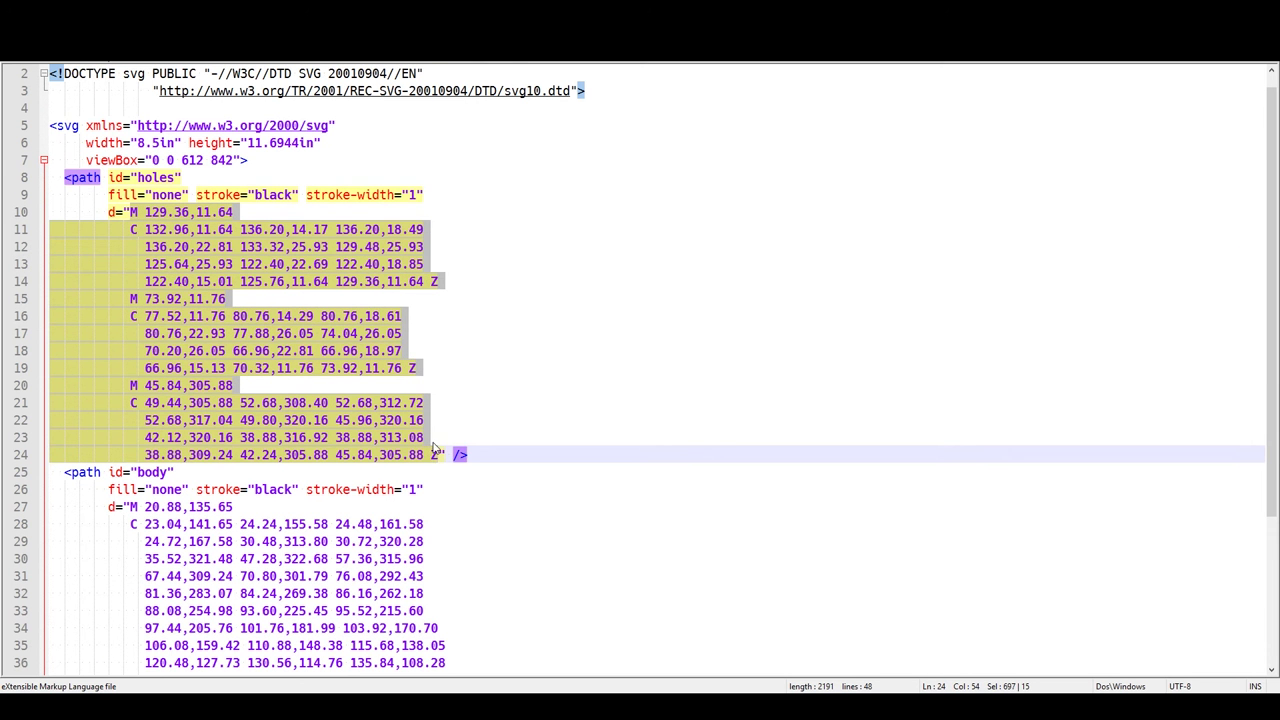
key(Delete)
click(438, 607)
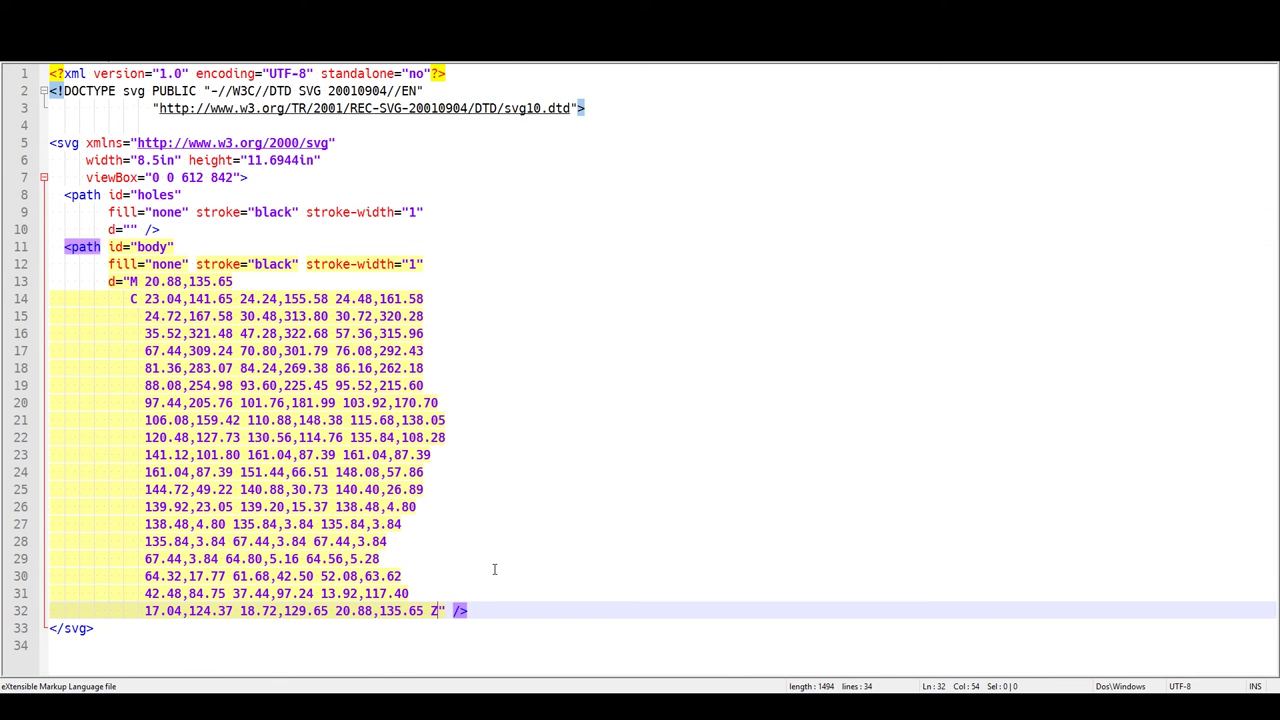
key(Return)
key(ctrl+v)
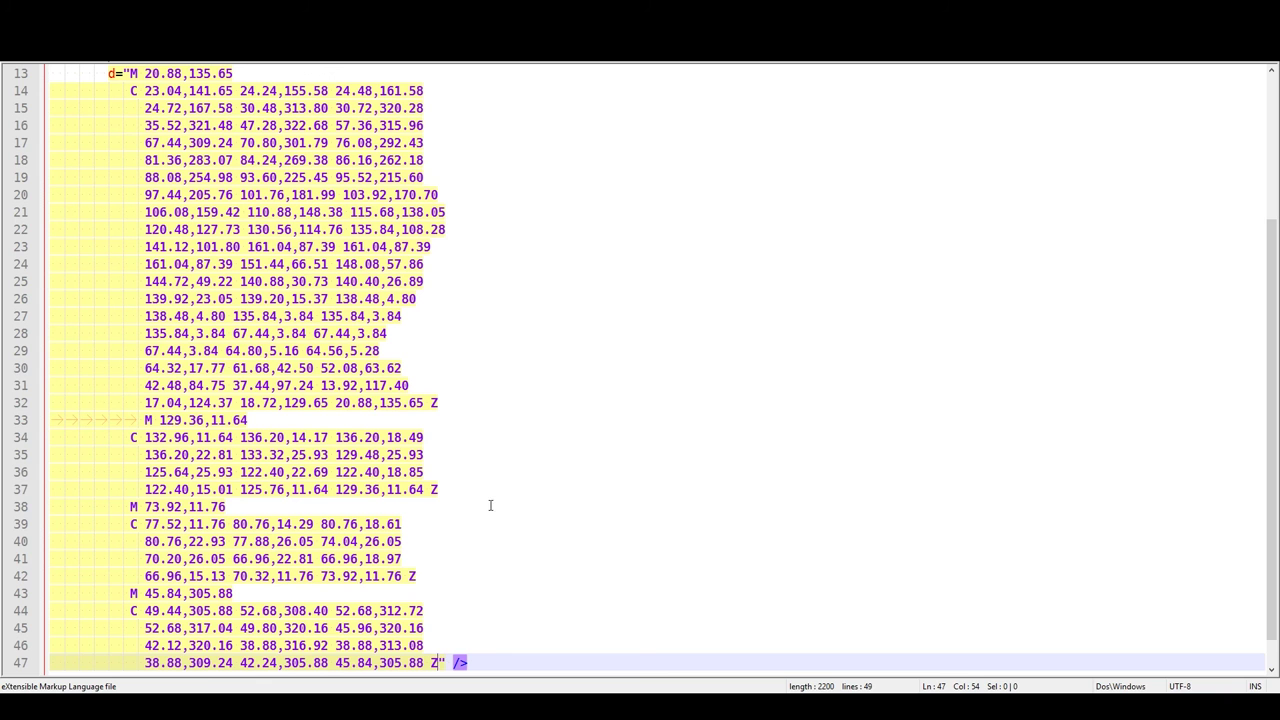
Tidy the pasted lines, delete the empty holes path element, and nudge the guard slightly higher.
drag(143, 419, 32, 416)
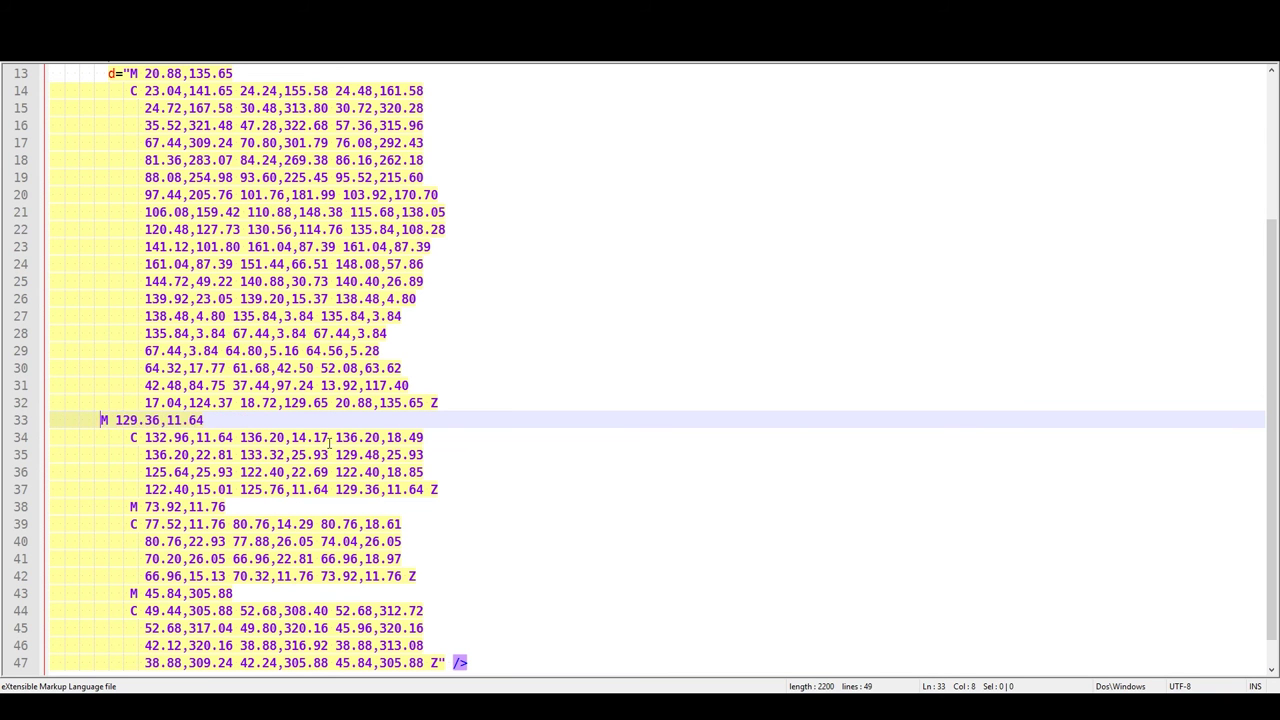
click(512, 404)
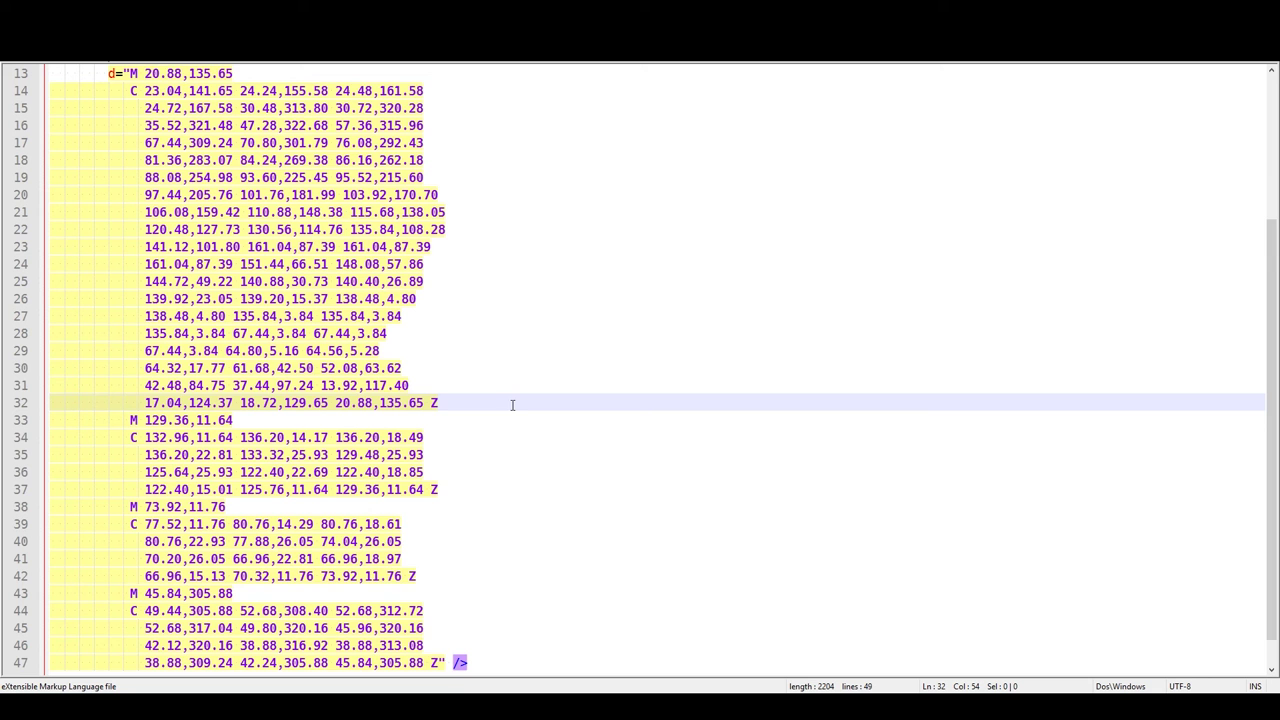
scroll(512, 407, down, 1)
scroll(512, 422, up, 5)
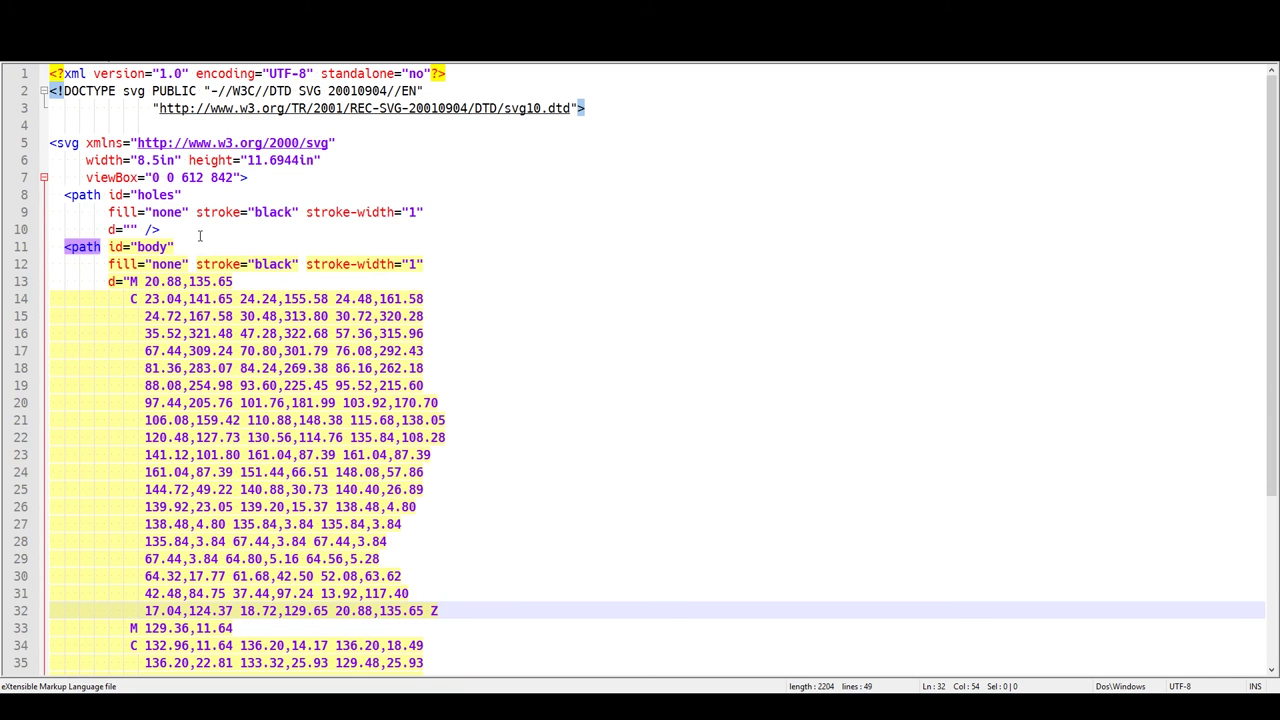
drag(200, 232, 4, 196)
key(BackSpace)
key(BackSpace)
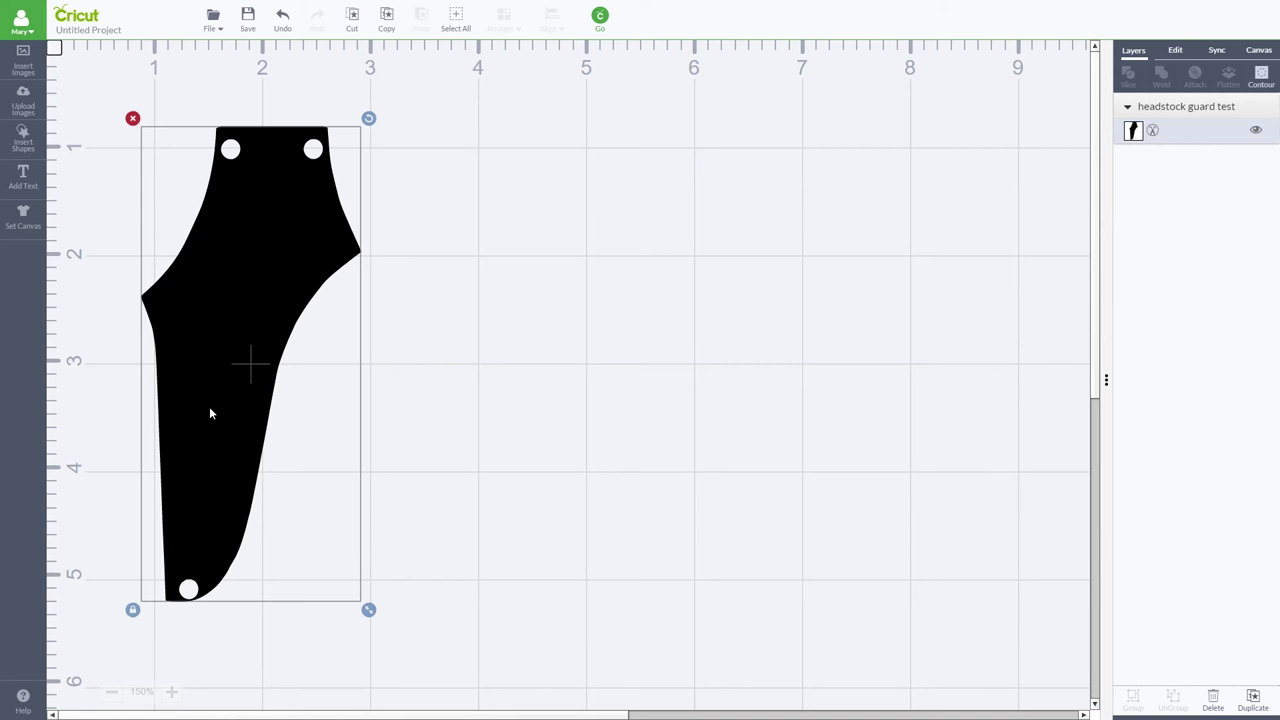
mouse_move(210, 412)
mouse_down()
mouse_move(174, 371)
mouse_move(237, 400)
mouse_move(223, 417)
mouse_up()
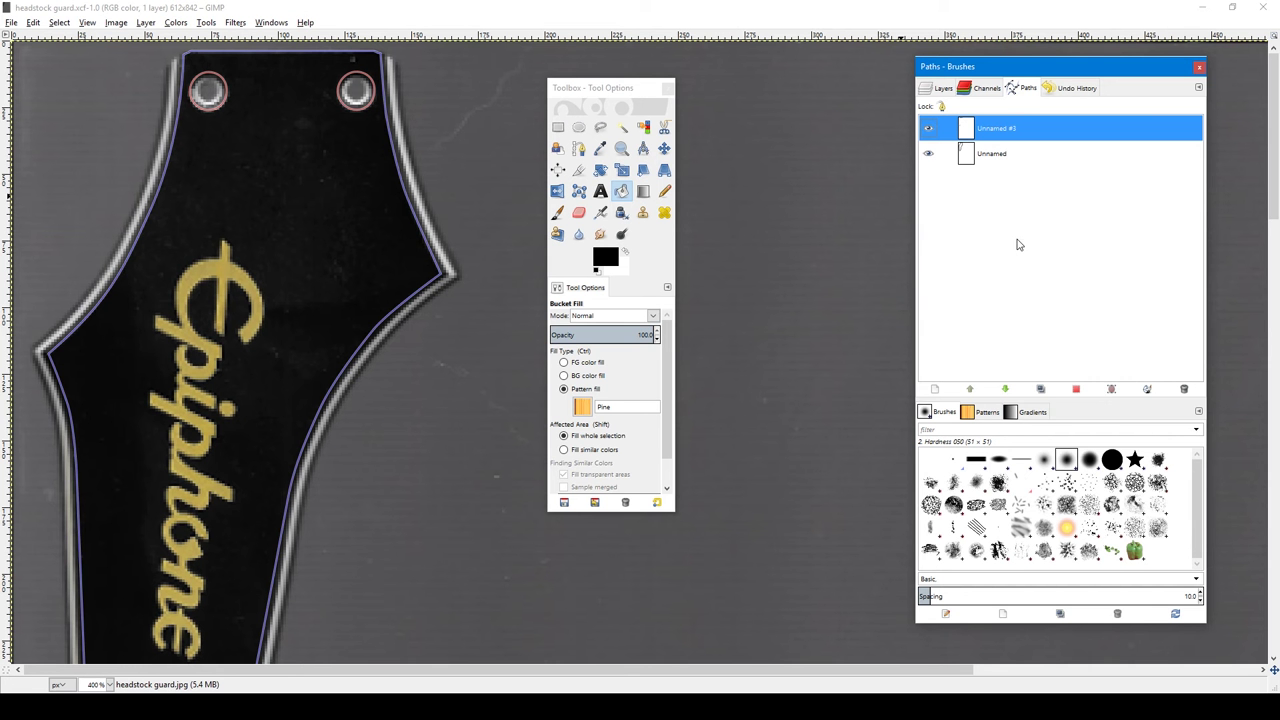
Merge the visible paths into Unnamed #3 and export it as an SVG.
right_click(1018, 244)
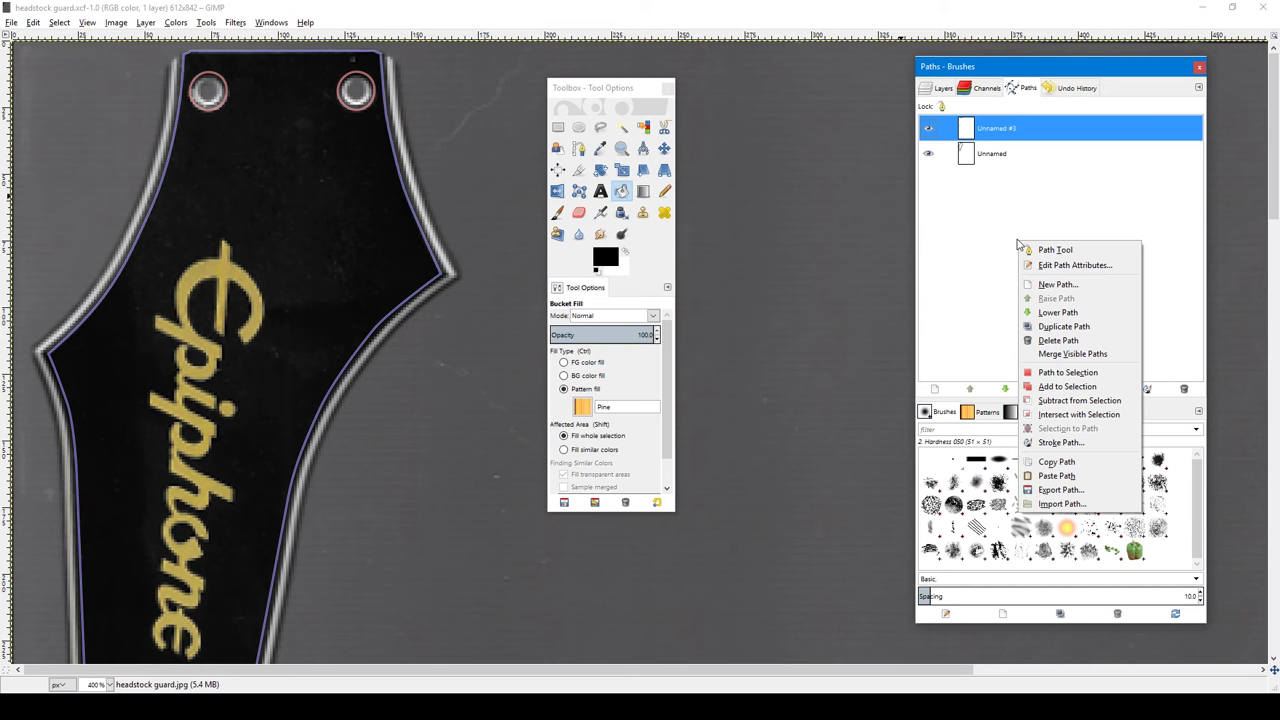
click(1110, 354)
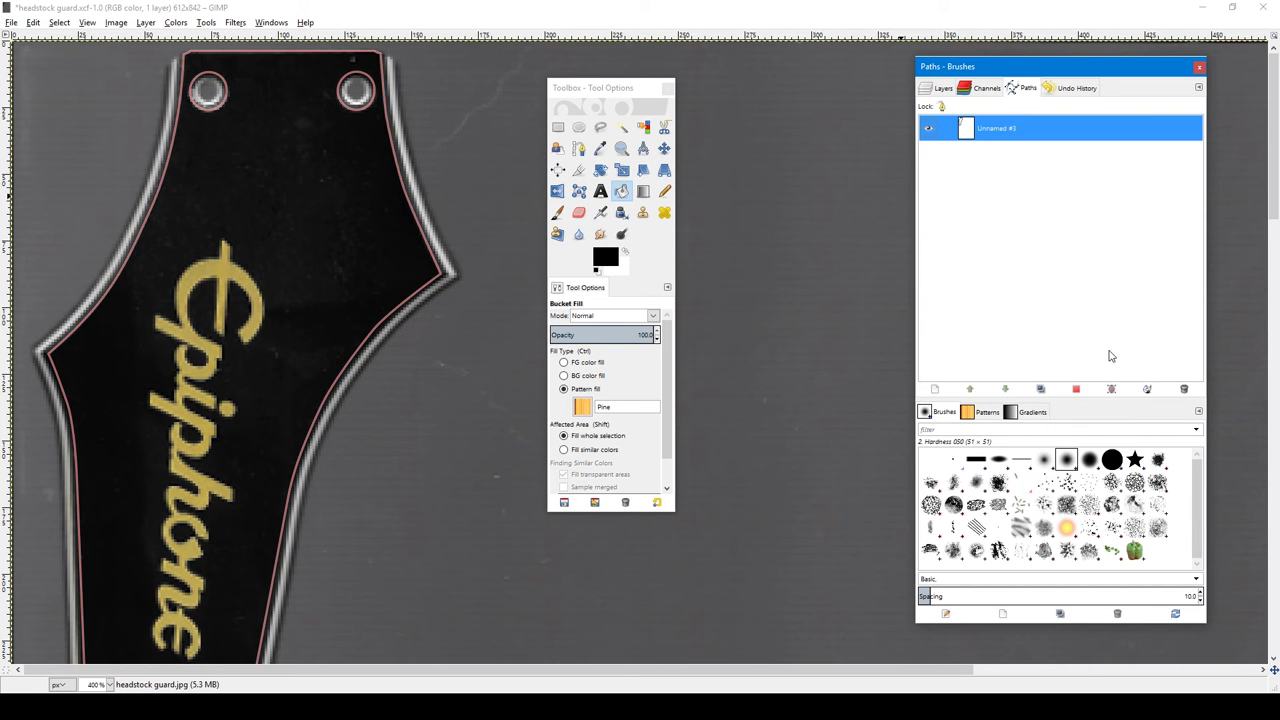
right_click(1030, 130)
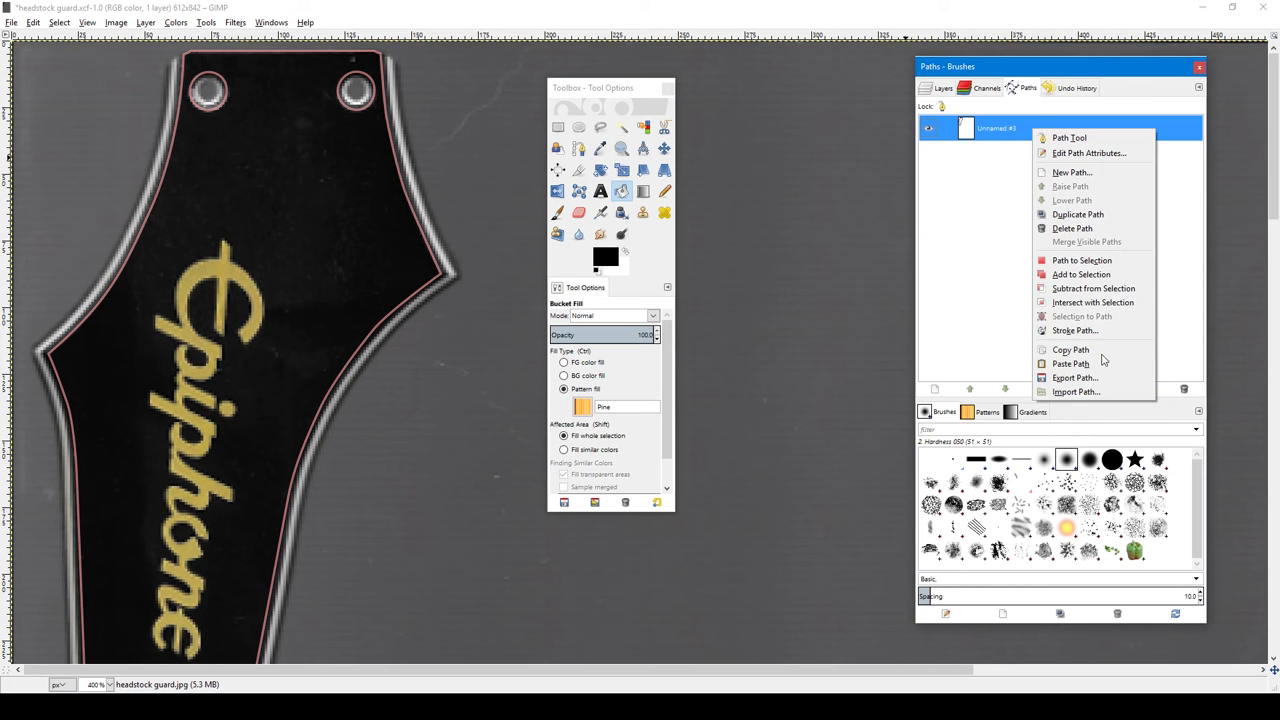
click(1098, 377)
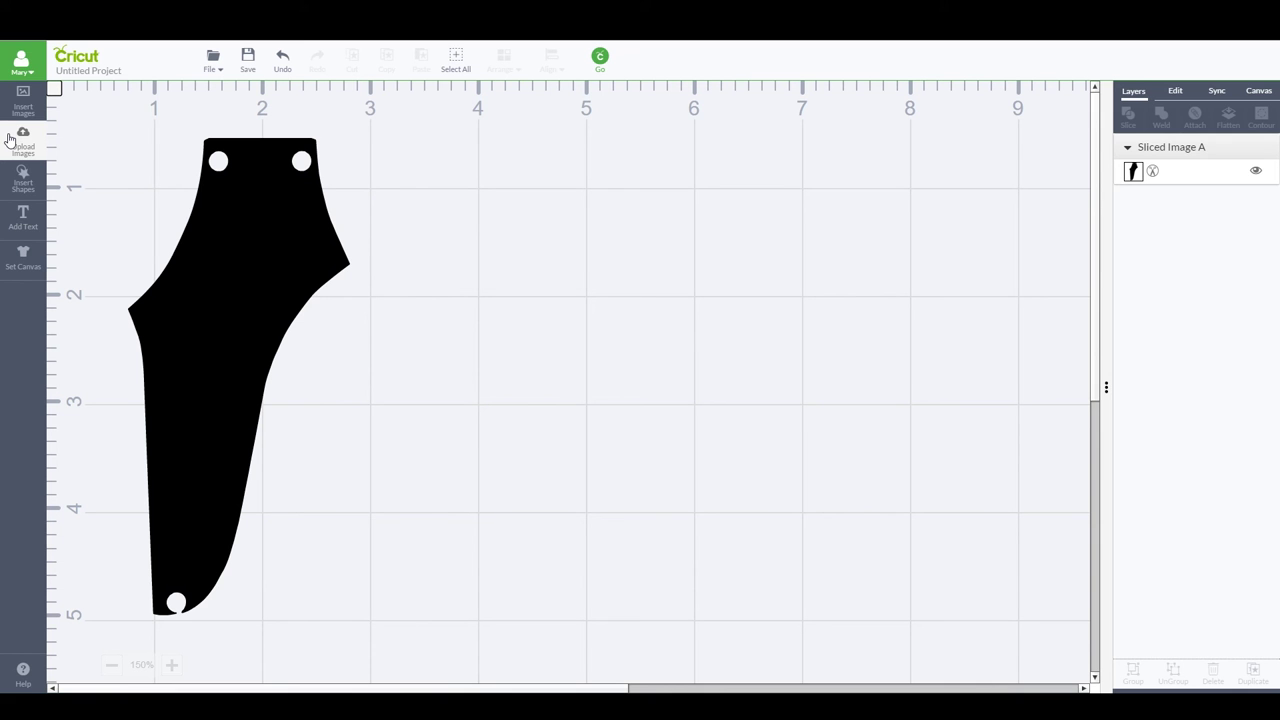
In the mat preview, move the guard to the top centre of the 12x12 mat and rotate it 180°.
click(600, 60)
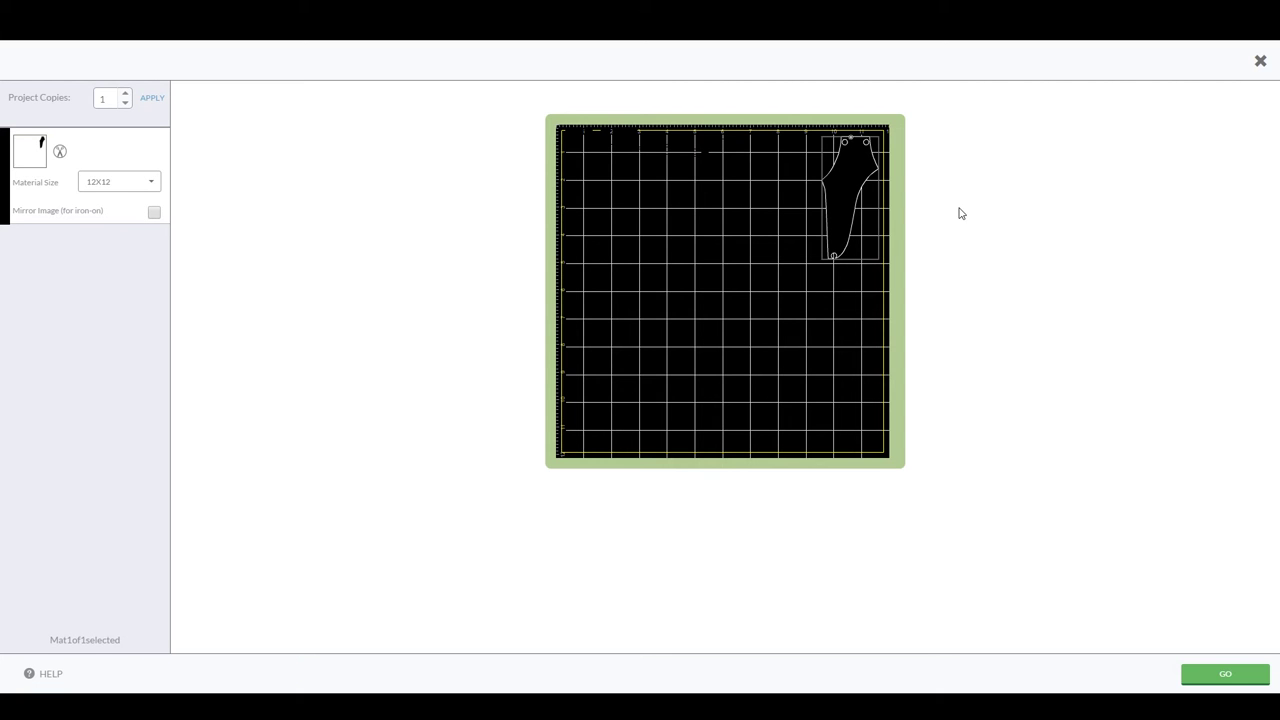
drag(740, 251, 491, 261)
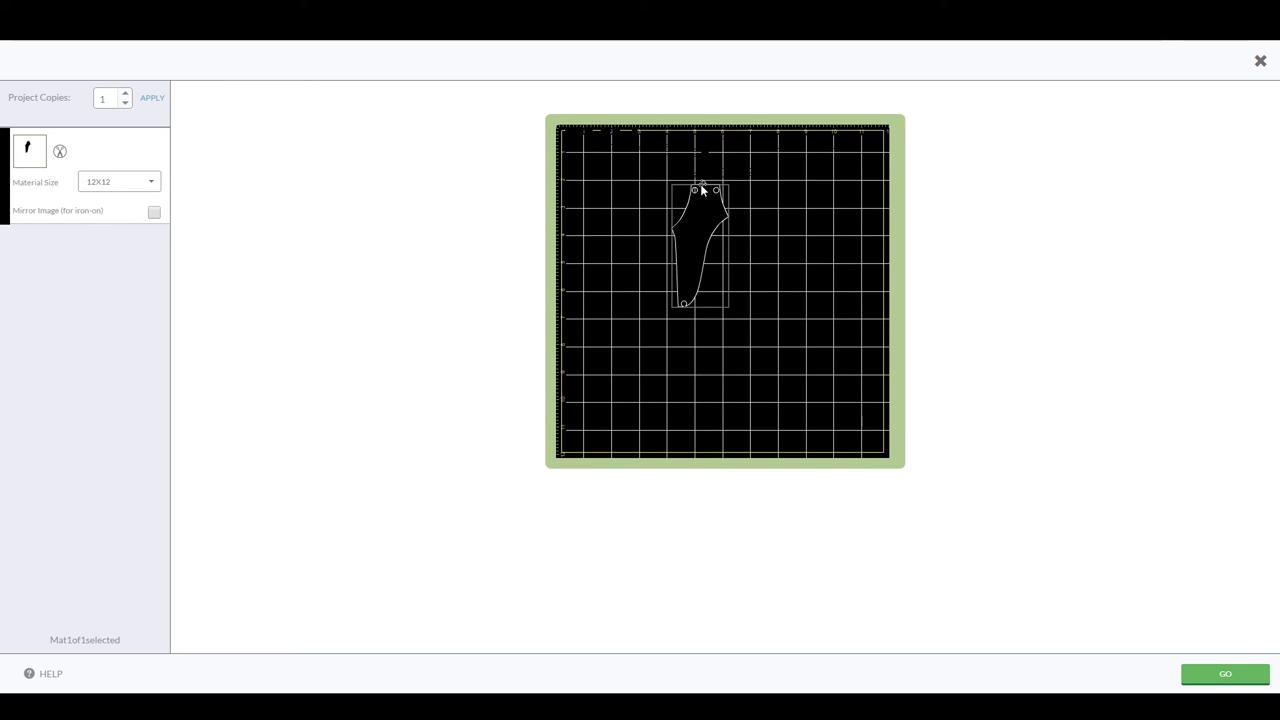
drag(702, 189, 700, 326)
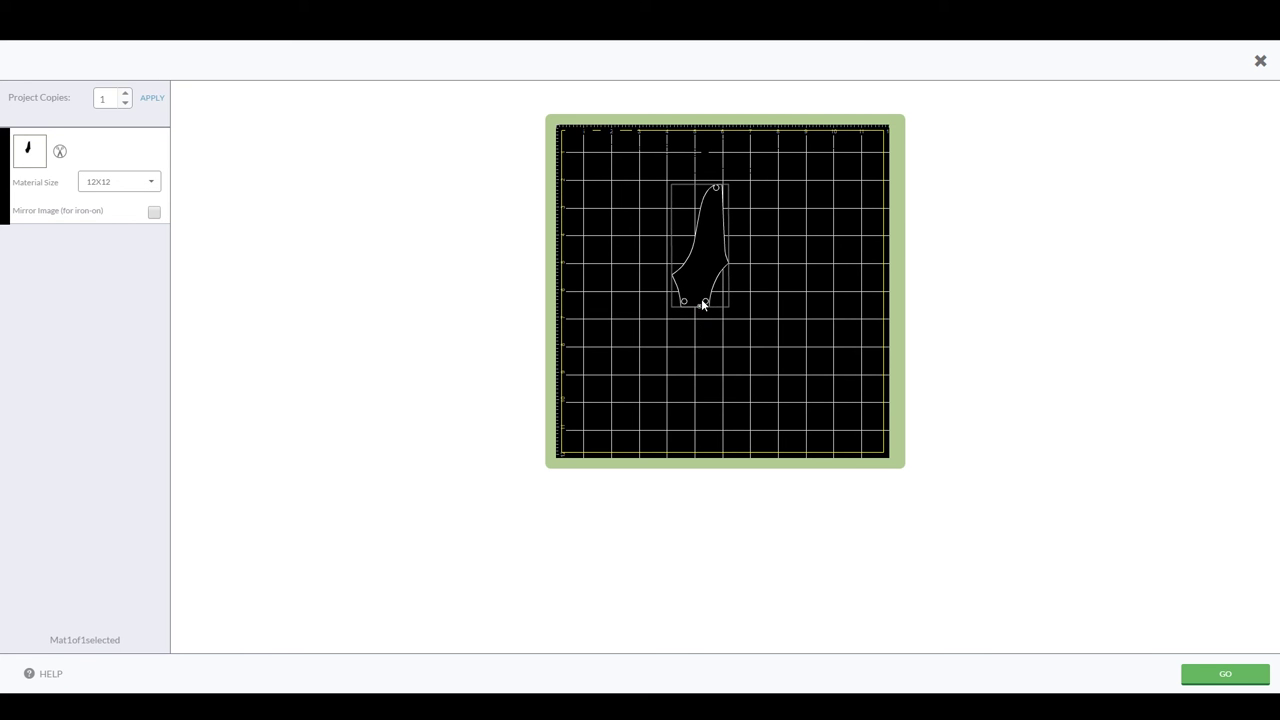